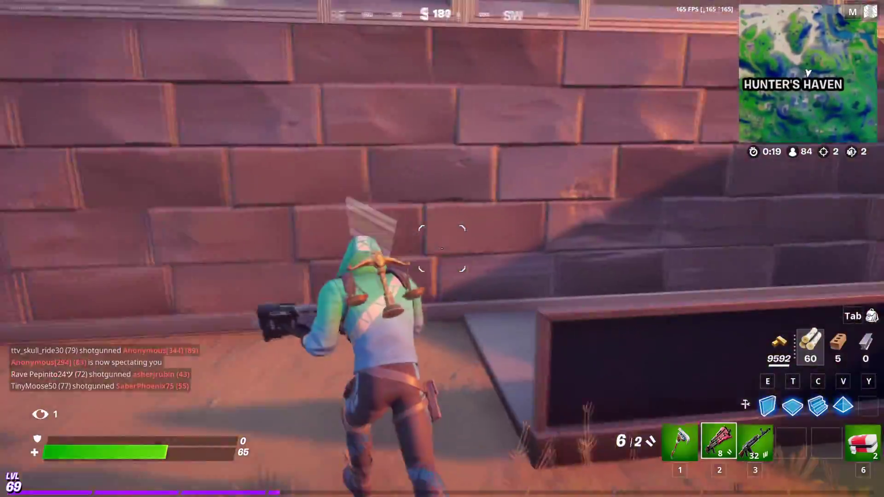
# Step: Cycle through the heavy assault rifle and med kit, then run along the wall into the courtyard
pyautogui.press('3')
pyautogui.press('6')
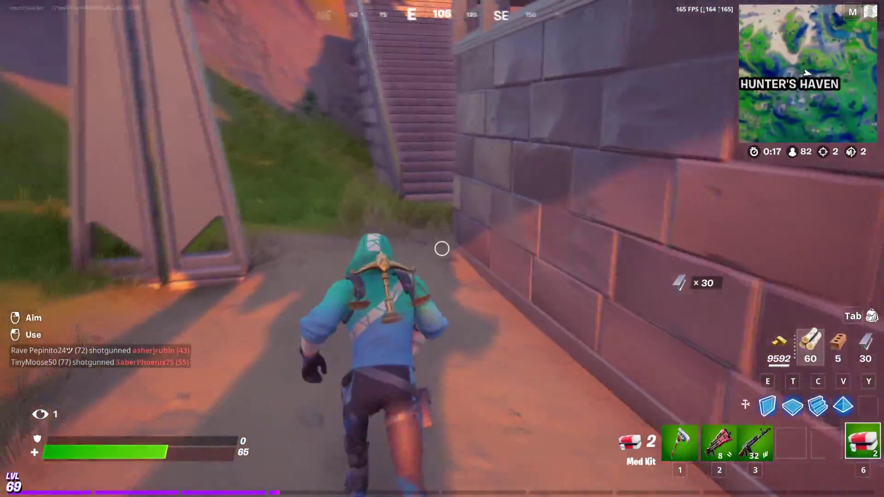
pyautogui.press('w')
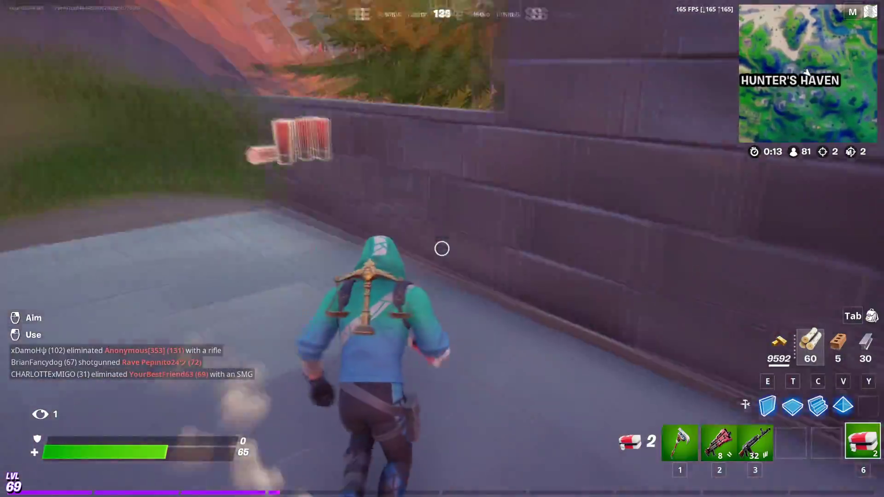
# Step: Equip the harvesting tool and break the ceiling to gather brick
pyautogui.press('1')
pyautogui.click(443, 249)
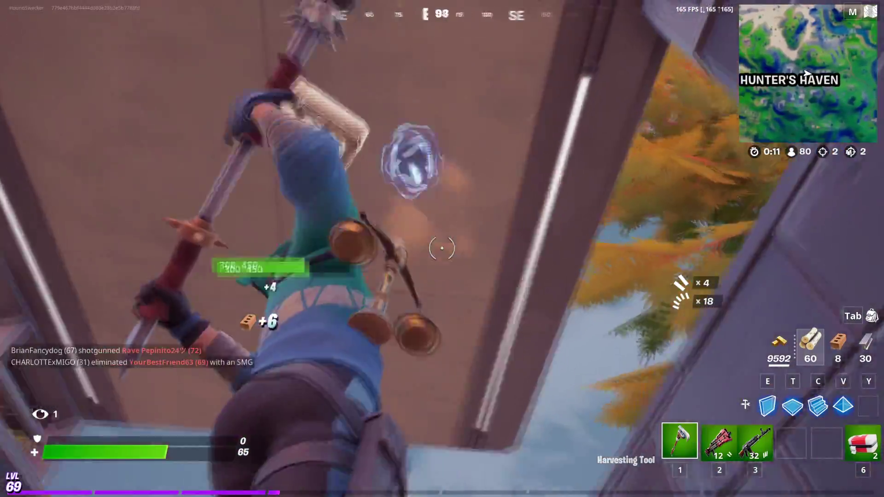
pyautogui.click(442, 248)
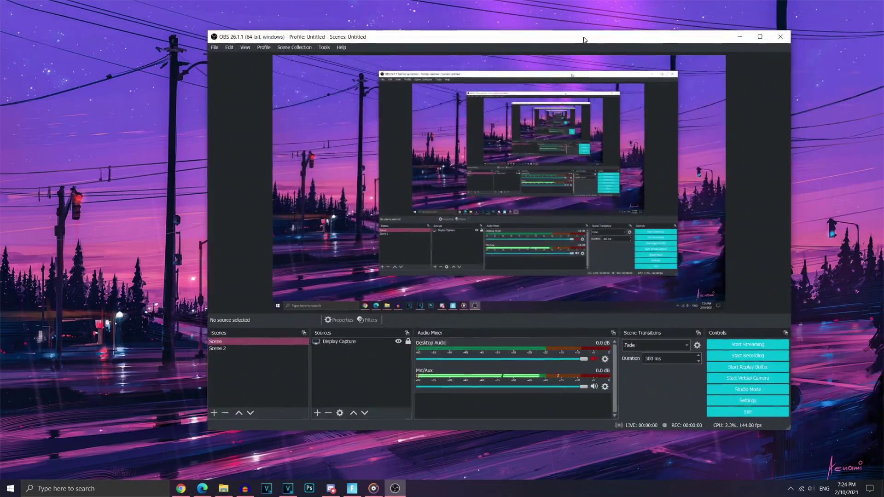
# Step: Open OBS Settings on the General page and keep the Rachni theme
pyautogui.moveTo(584, 39); pyautogui.dragTo(563, 40)
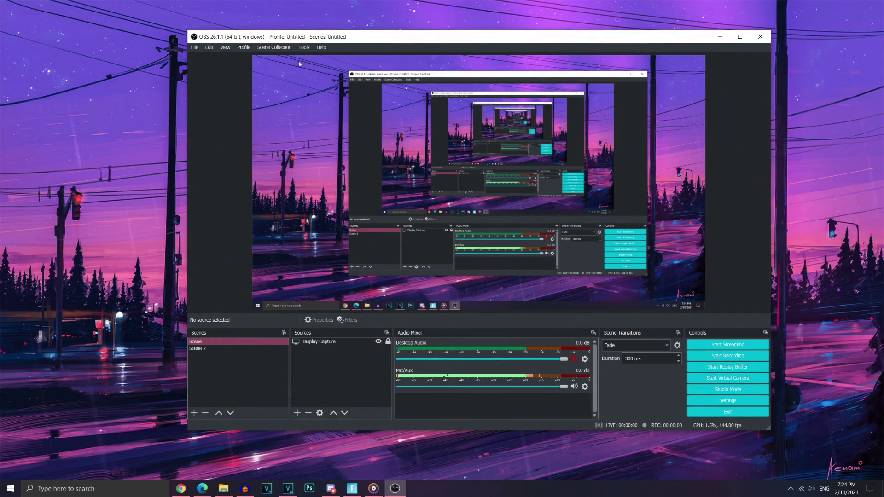
pyautogui.click(720, 403)
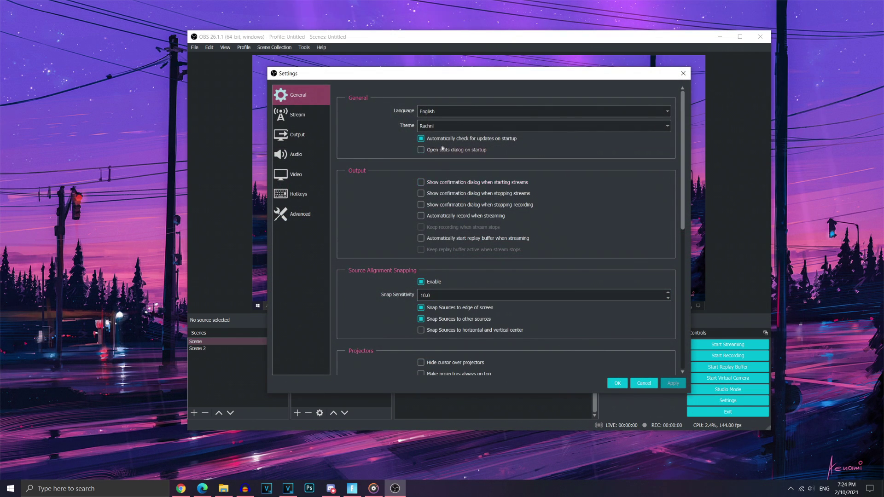
pyautogui.click(437, 130)
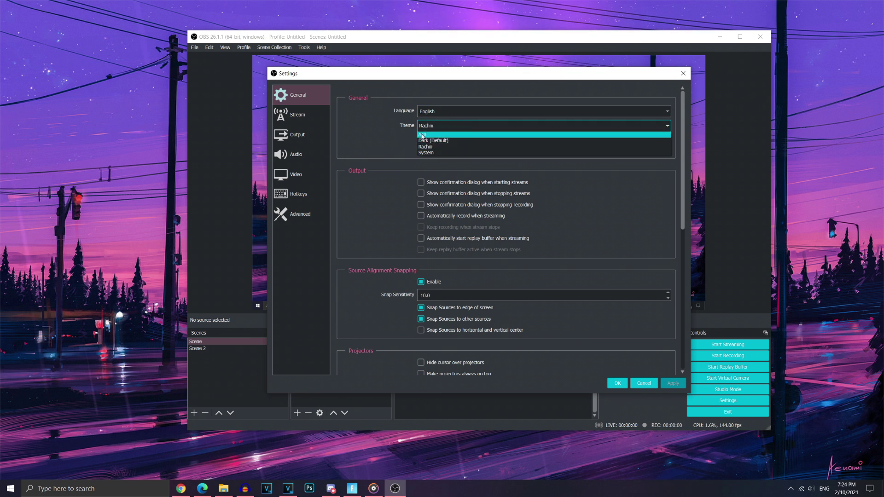
pyautogui.click(453, 147)
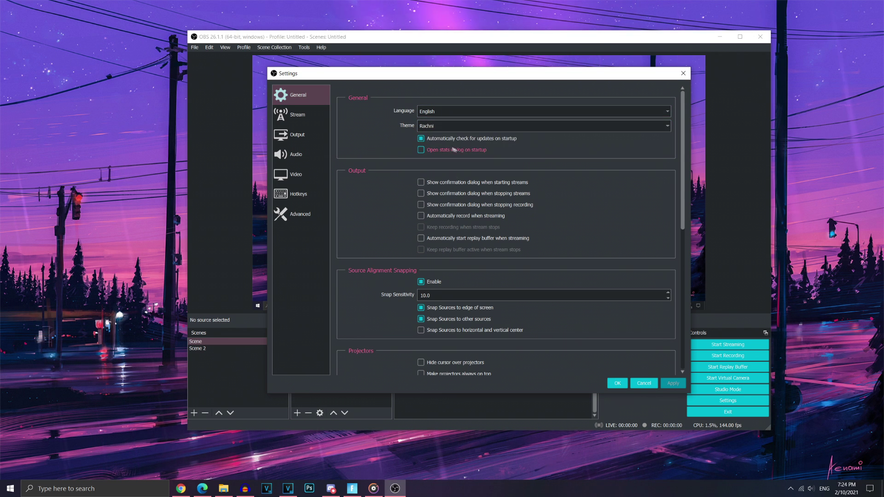
# Step: Keep Output Mode on Advanced and the Recording type on Standard
pyautogui.click(300, 134)
pyautogui.click(434, 96)
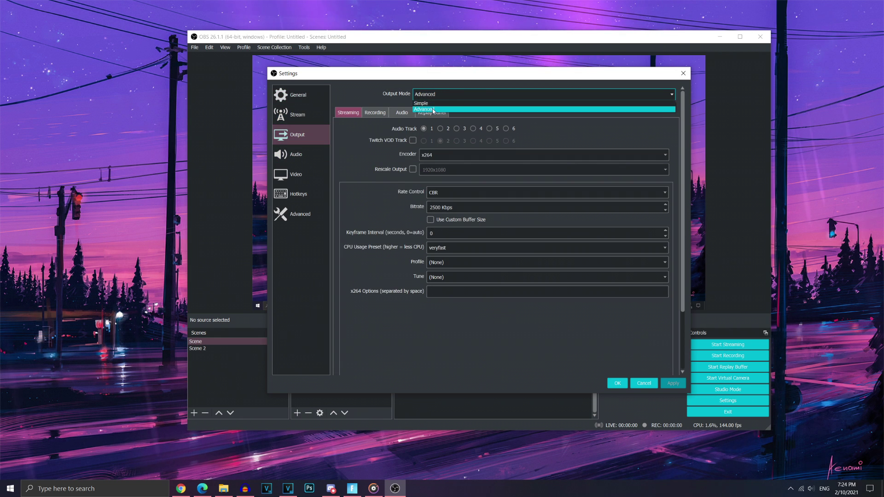
pyautogui.click(435, 98)
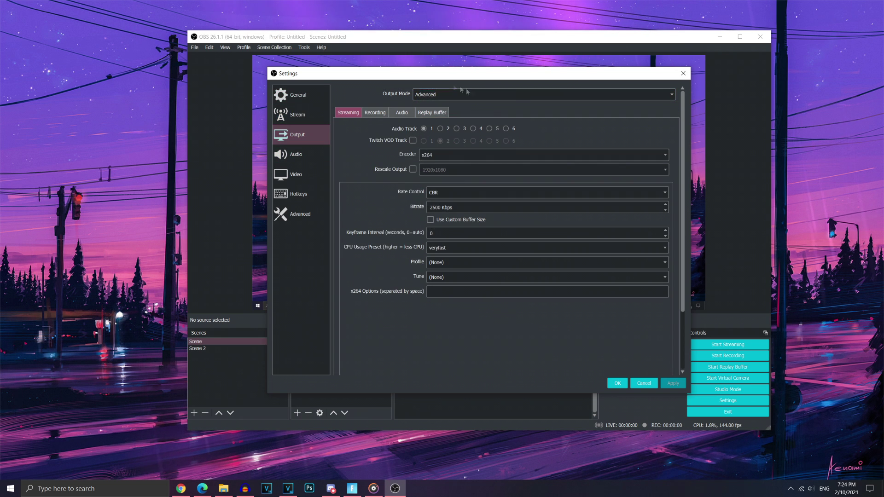
pyautogui.click(376, 113)
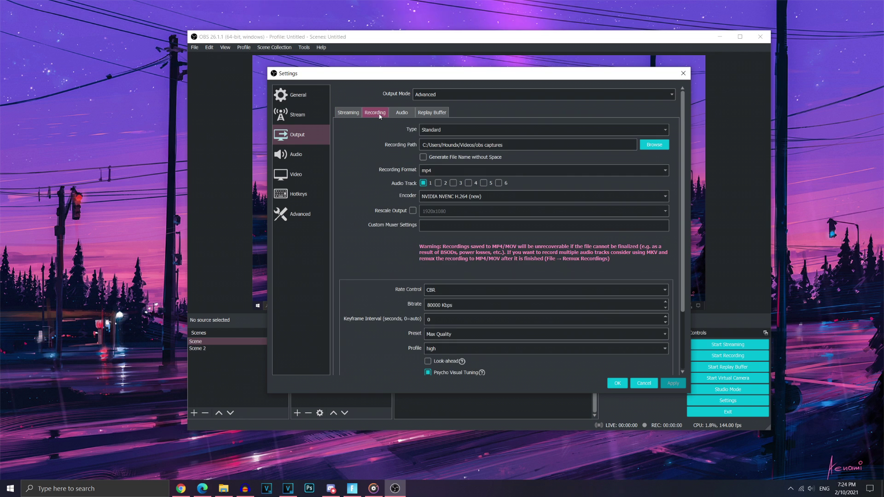
pyautogui.click(449, 130)
pyautogui.click(449, 132)
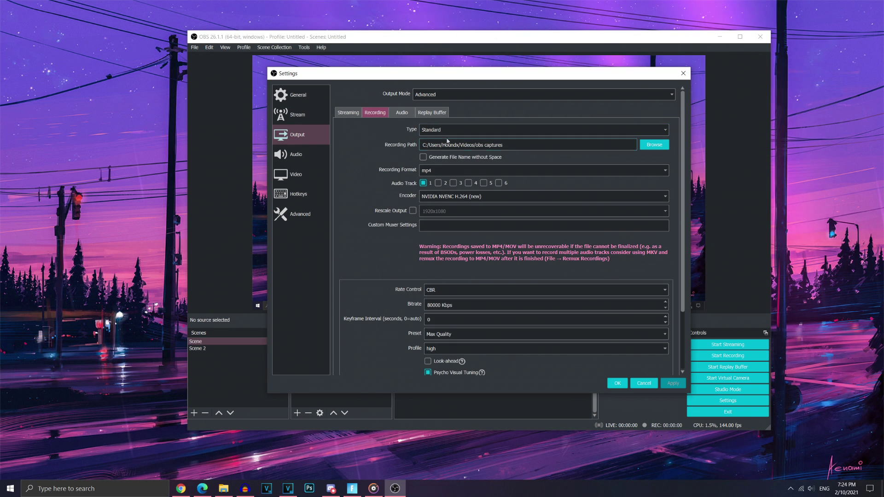
# Step: Keep the recording encoder on NVIDIA NVENC H.264 (new)
pyautogui.scroll(-3, 417, 314)
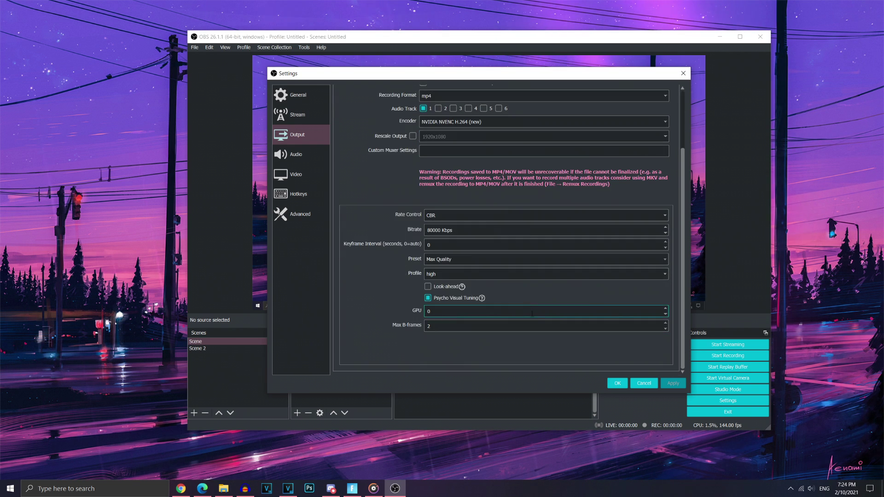
pyautogui.scroll(3, 417, 313)
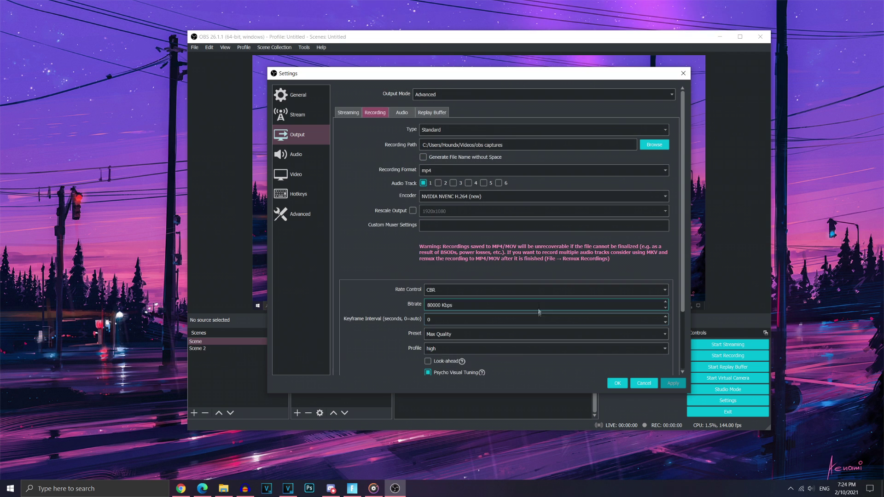
pyautogui.click(446, 196)
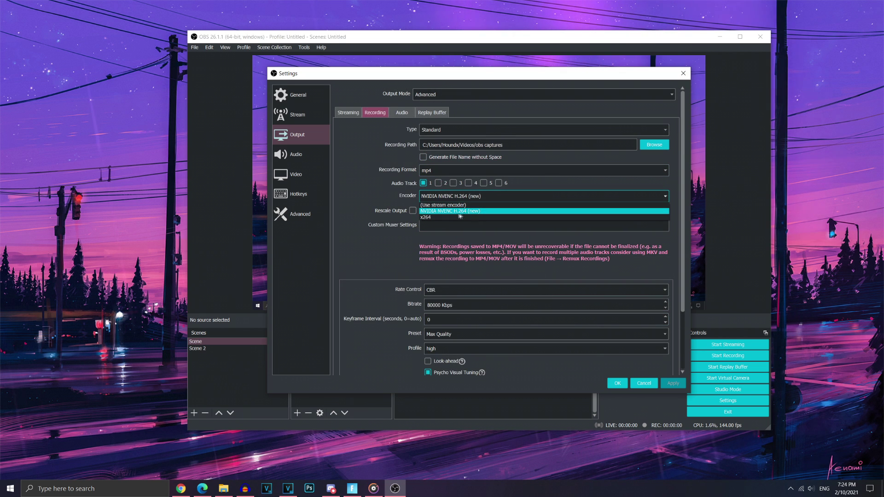
pyautogui.click(474, 212)
pyautogui.scroll(-3, 474, 212)
pyautogui.scroll(3, 461, 198)
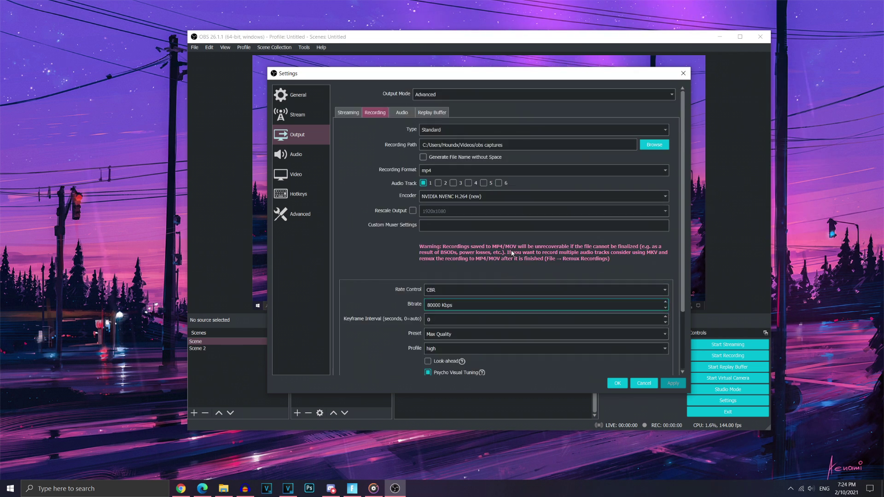
pyautogui.click(440, 196)
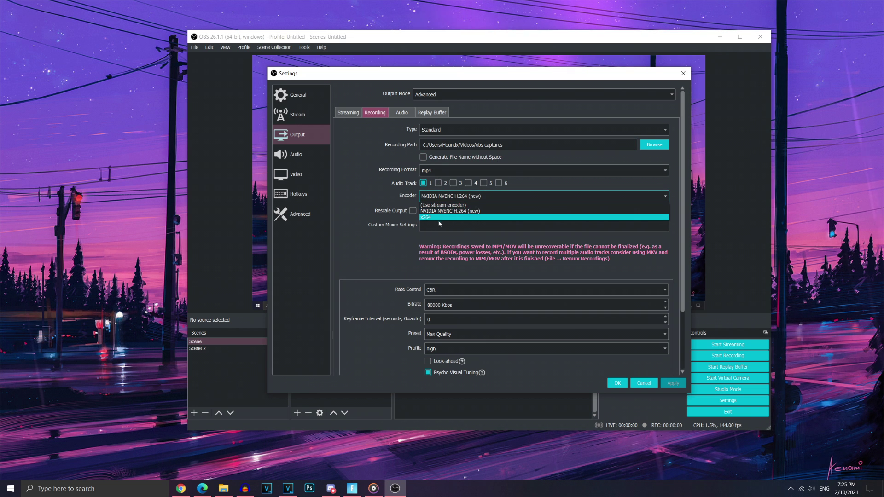
# Step: Keep CBR rate control at an 80000 Kbps bitrate and check the keyframe interval
pyautogui.click(385, 188)
pyautogui.scroll(-2, 449, 239)
pyautogui.click(449, 239)
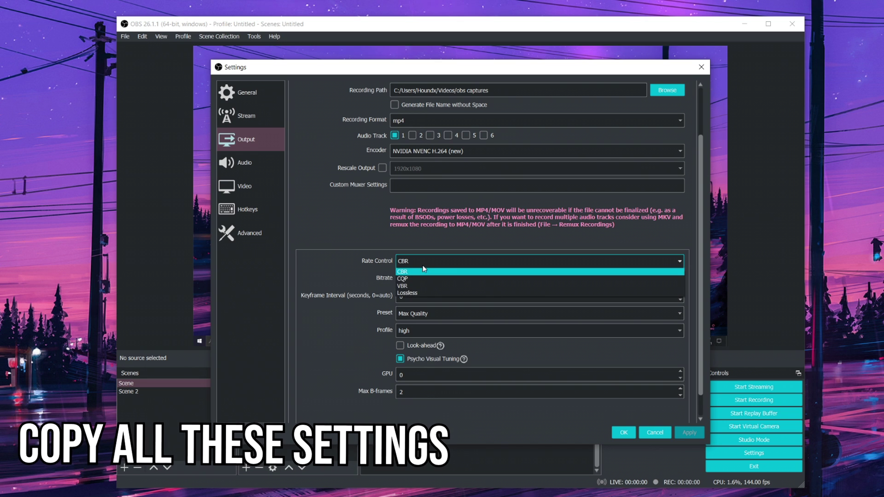
pyautogui.click(423, 271)
pyautogui.click(452, 278)
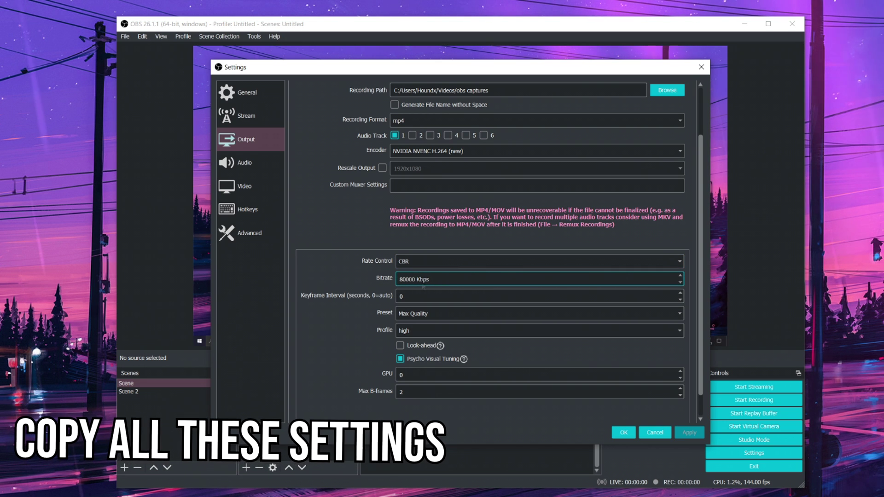
pyautogui.click(429, 294)
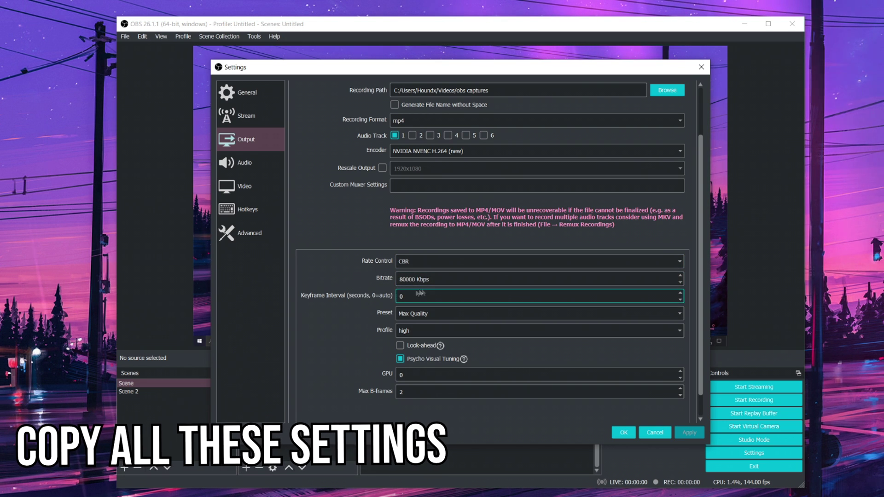
# Step: Keep the Max Quality preset, high profile and GPU 0 for the encoder
pyautogui.click(427, 314)
pyautogui.click(428, 323)
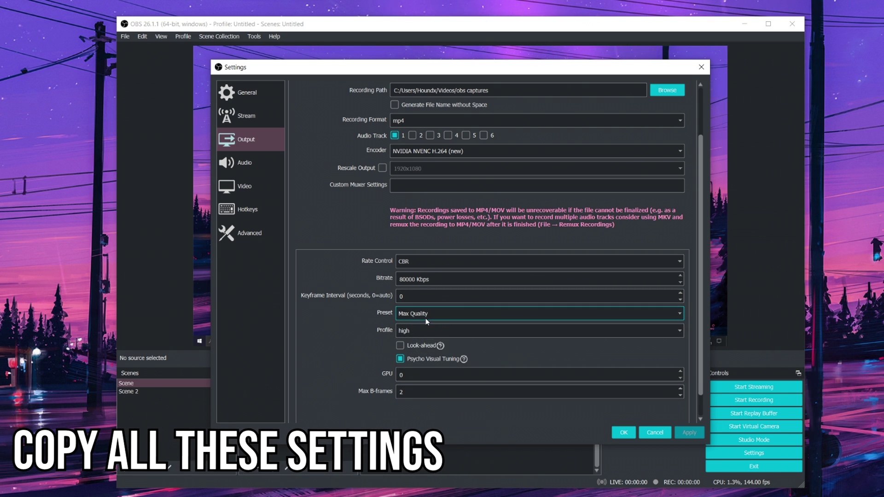
pyautogui.click(416, 313)
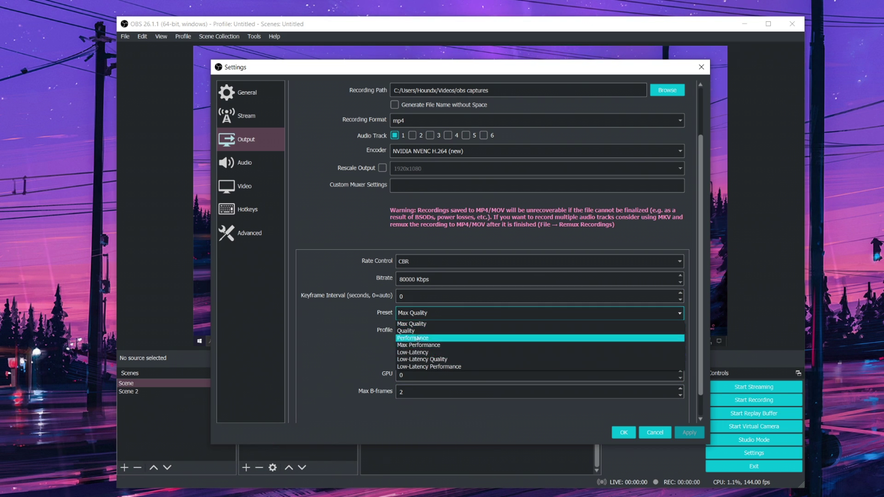
pyautogui.click(345, 327)
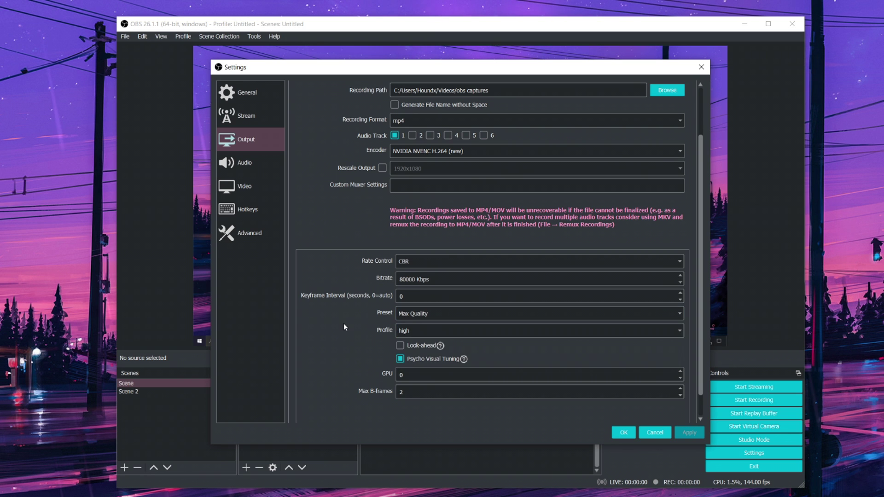
pyautogui.click(439, 334)
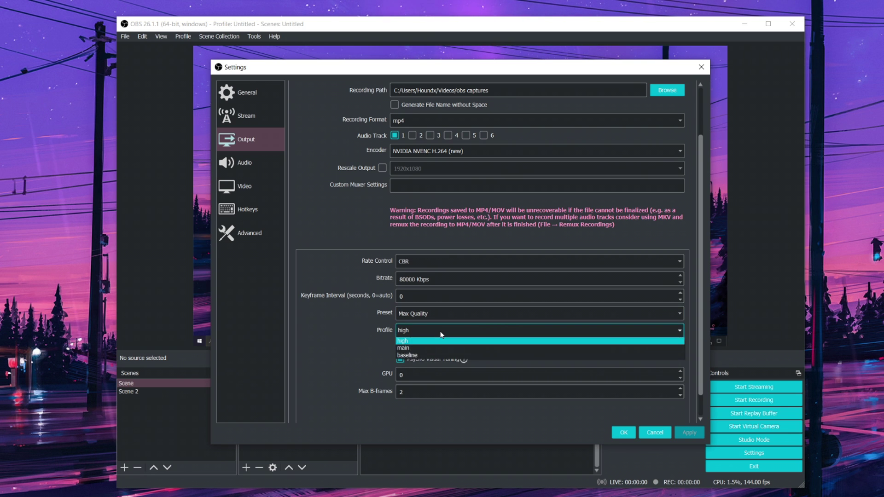
pyautogui.click(441, 335)
pyautogui.click(440, 334)
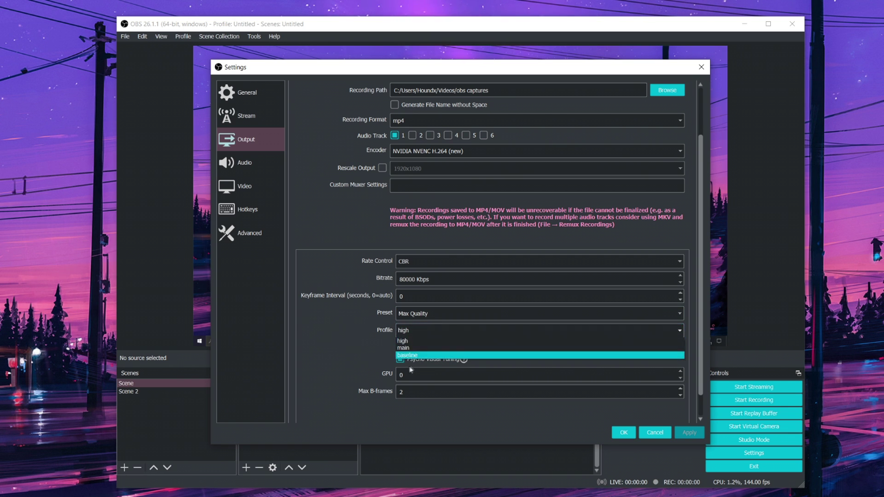
pyautogui.click(369, 333)
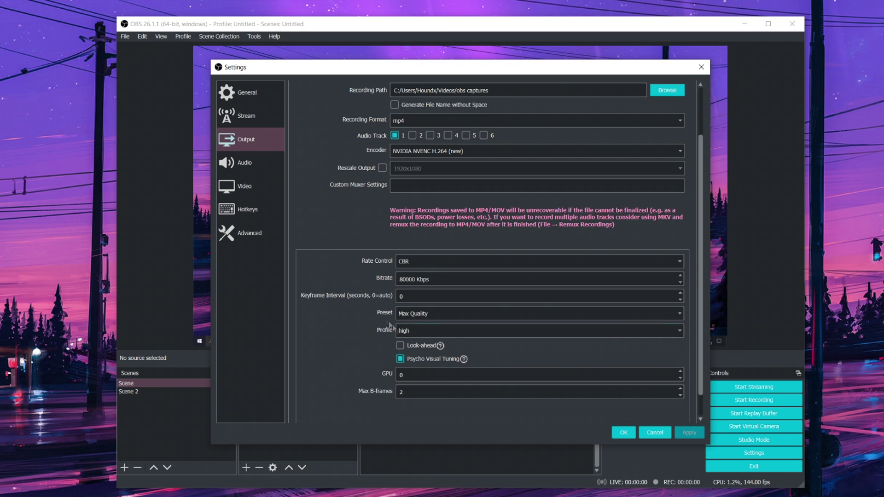
pyautogui.click(502, 373)
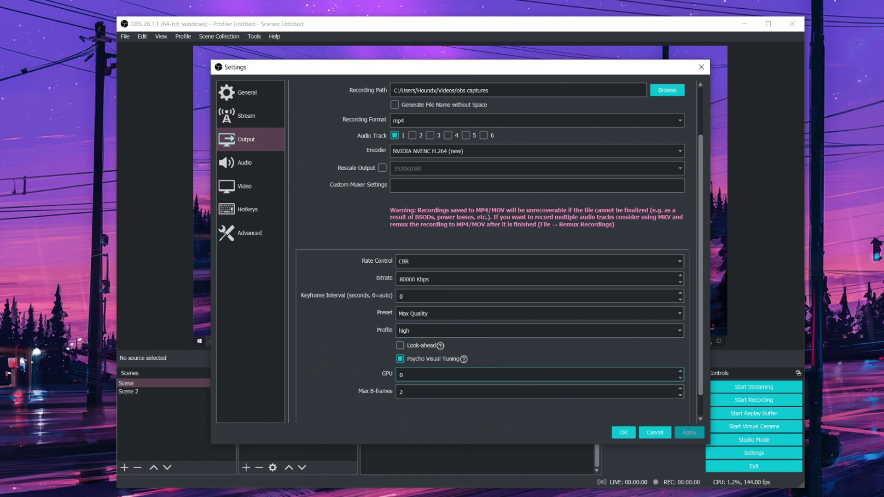
# Step: Keep the current desktop audio device and 44.1 kHz sample rate, then show Video settings
pyautogui.click(266, 163)
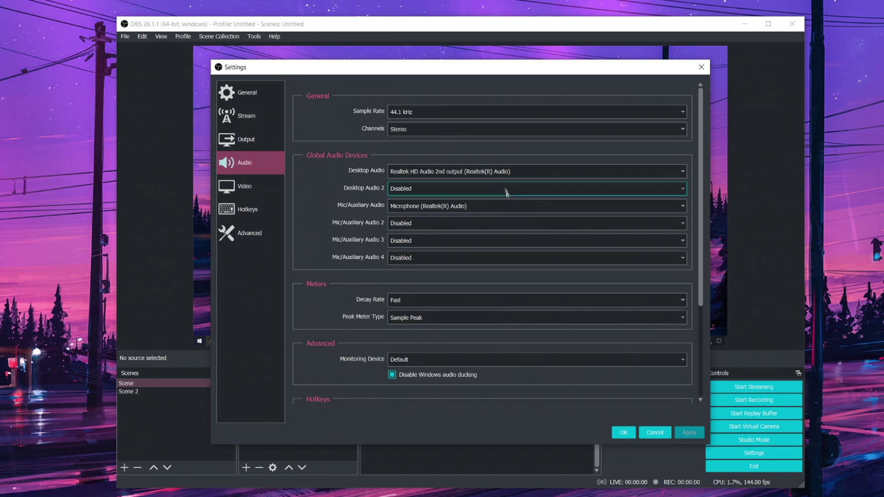
pyautogui.click(479, 171)
pyautogui.click(479, 207)
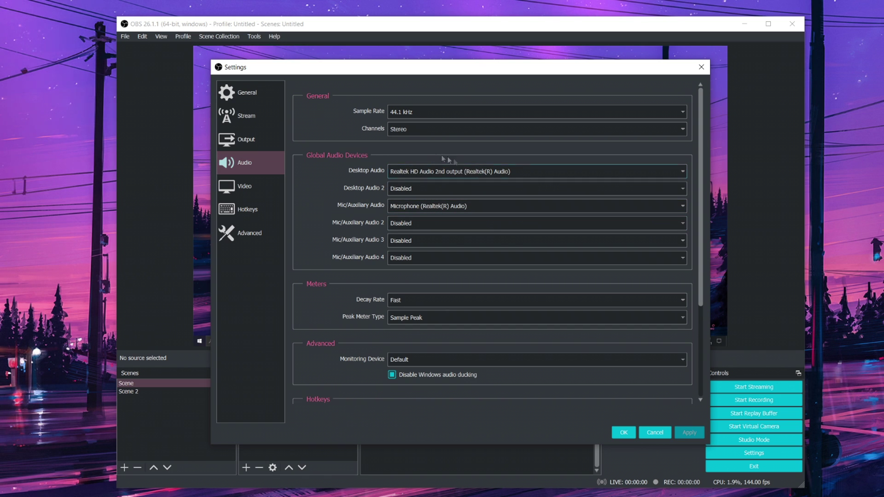
pyautogui.click(407, 112)
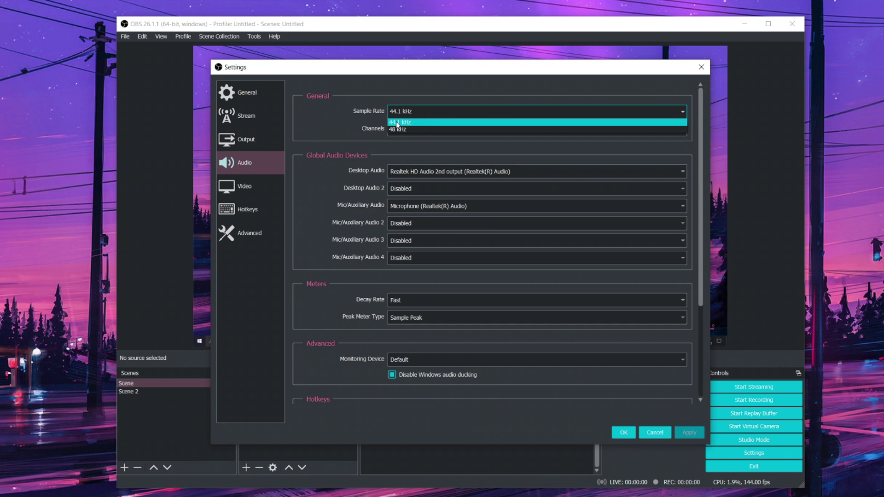
pyautogui.click(399, 123)
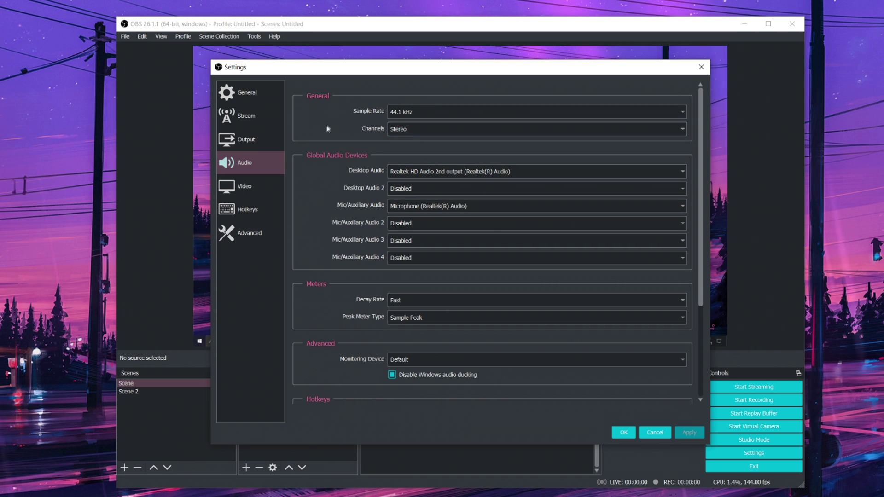
pyautogui.click(256, 193)
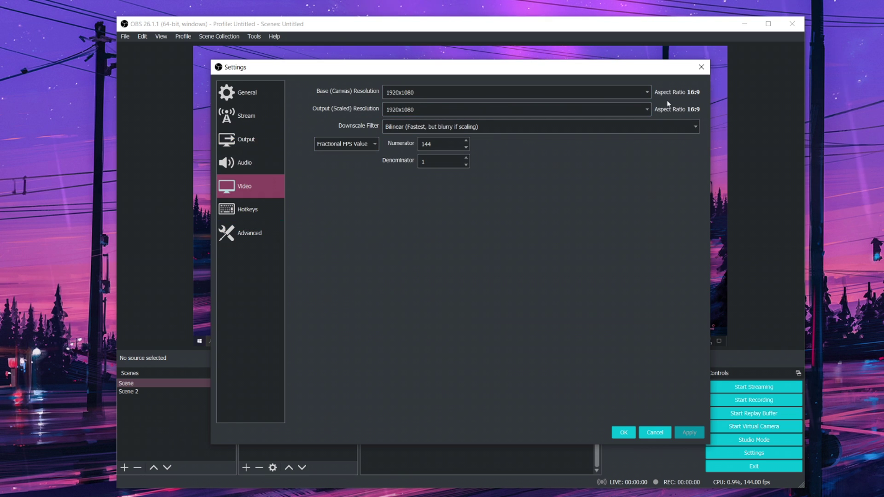
# Step: Keep the Bilinear downscale filter and switch the frame rate to a fractional FPS value
pyautogui.doubleClick(623, 92)
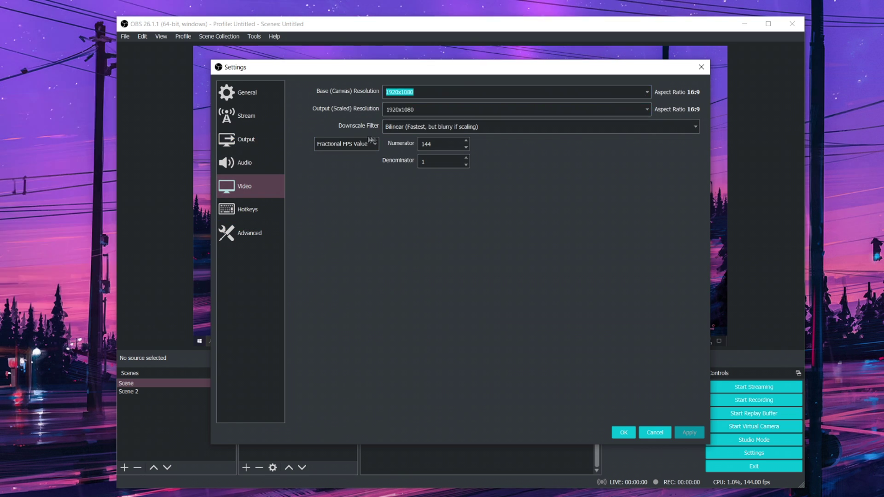
pyautogui.click(405, 127)
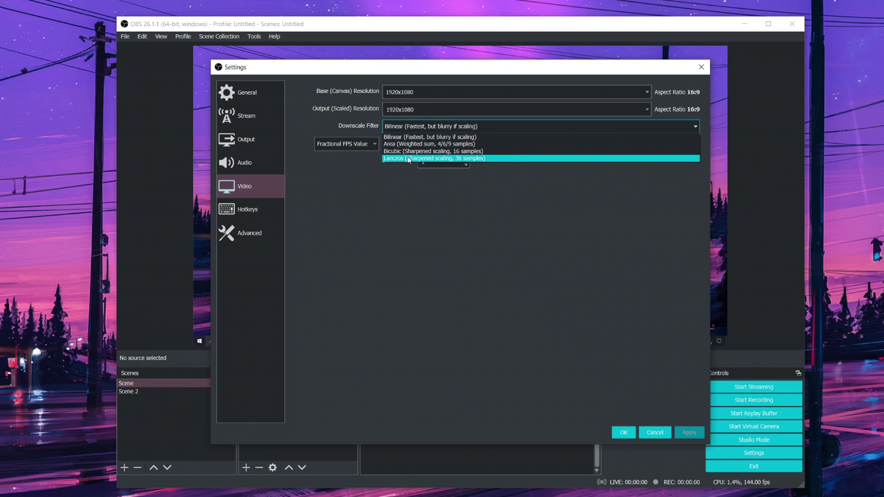
pyautogui.click(405, 137)
pyautogui.click(346, 144)
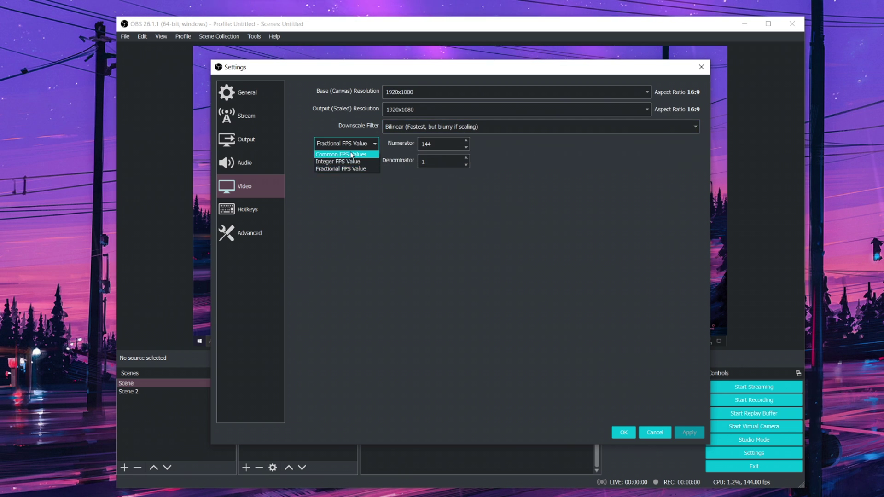
pyautogui.click(343, 152)
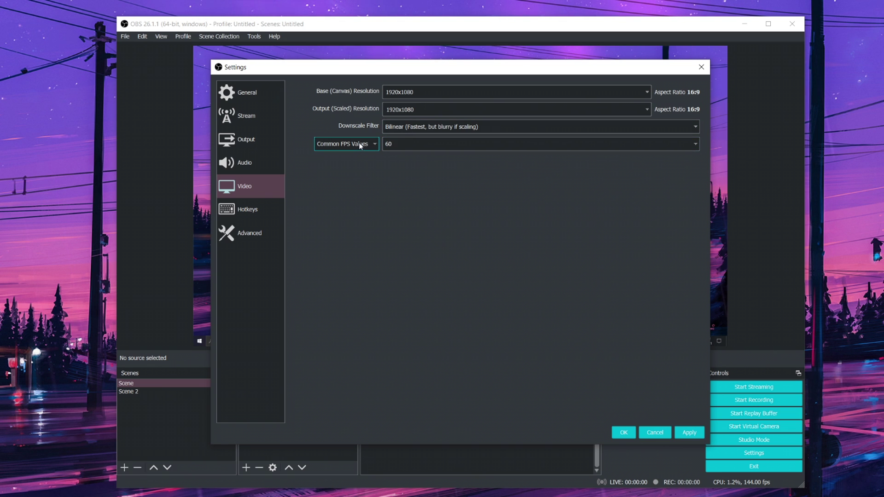
pyautogui.click(364, 143)
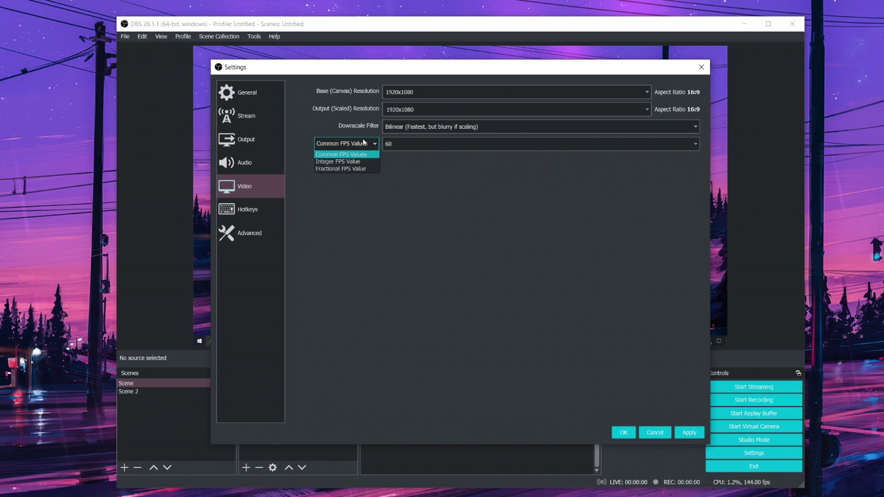
pyautogui.click(355, 169)
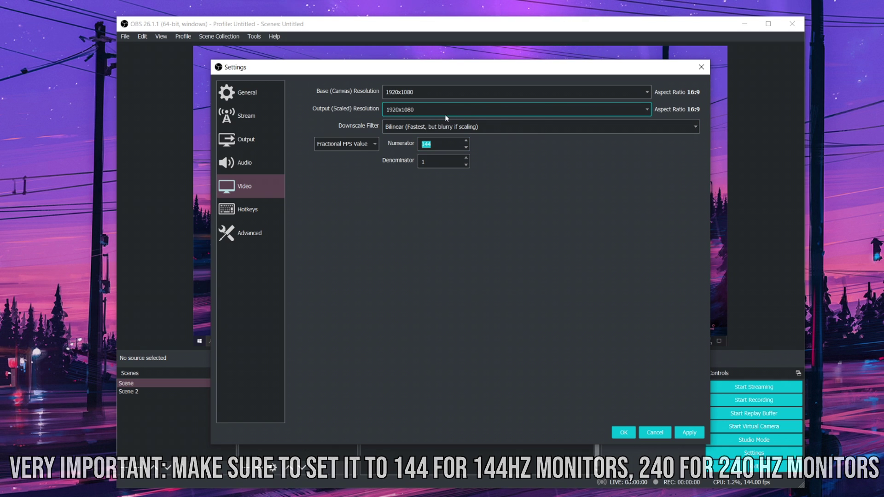
# Step: Set the fractional frame rate to Numerator 144 over Denominator 1
pyautogui.write('144')
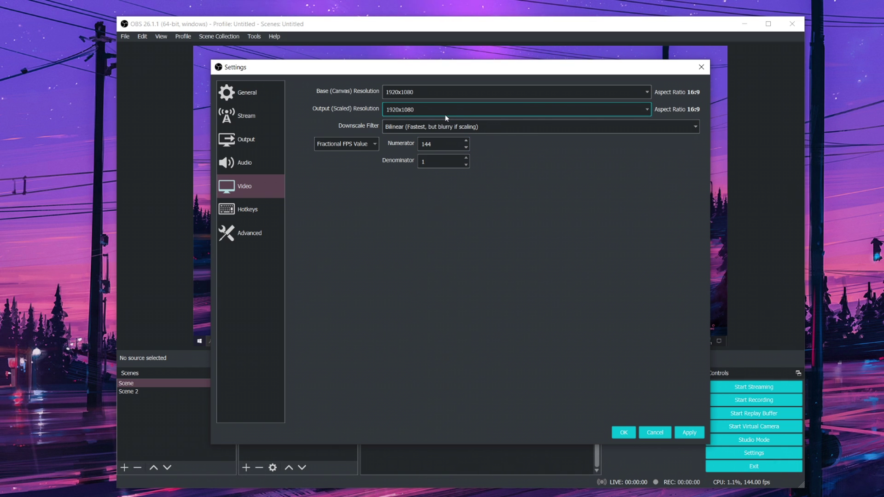
pyautogui.moveTo(418, 72); pyautogui.dragTo(448, 60)
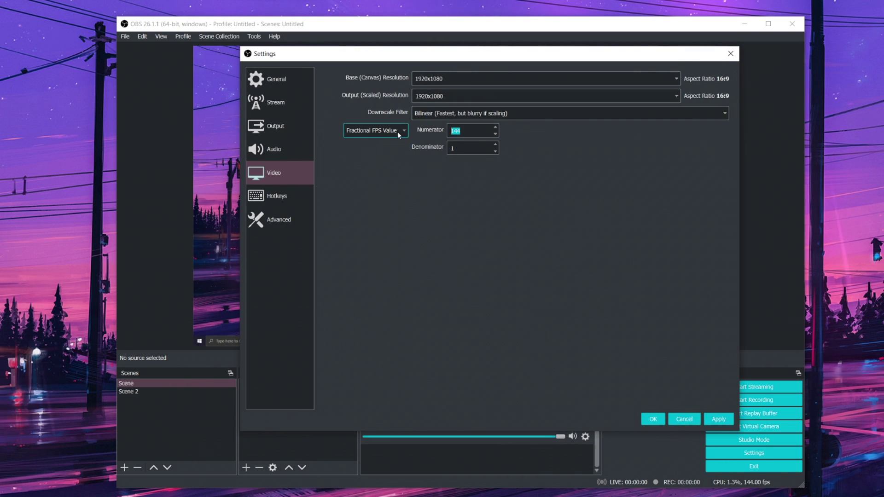
pyautogui.write('240')
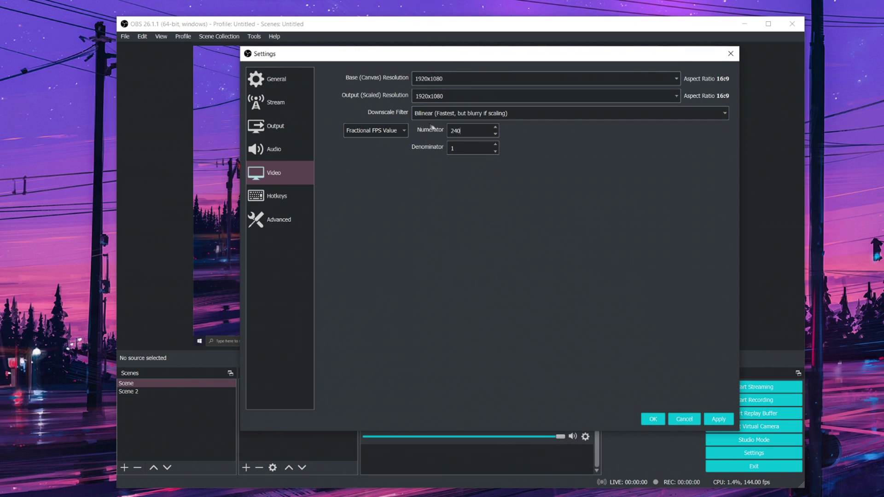
pyautogui.moveTo(465, 61); pyautogui.dragTo(490, 97)
pyautogui.click(494, 169)
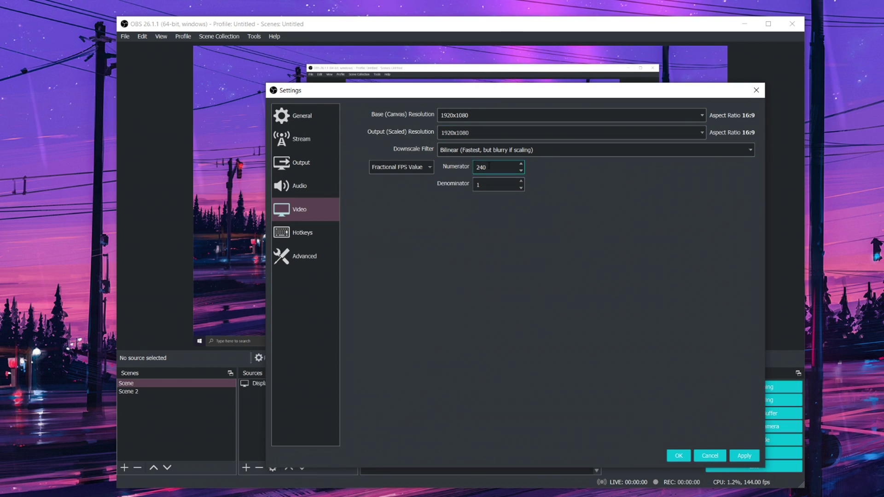
pyautogui.hotkey('ctrl', 'a')
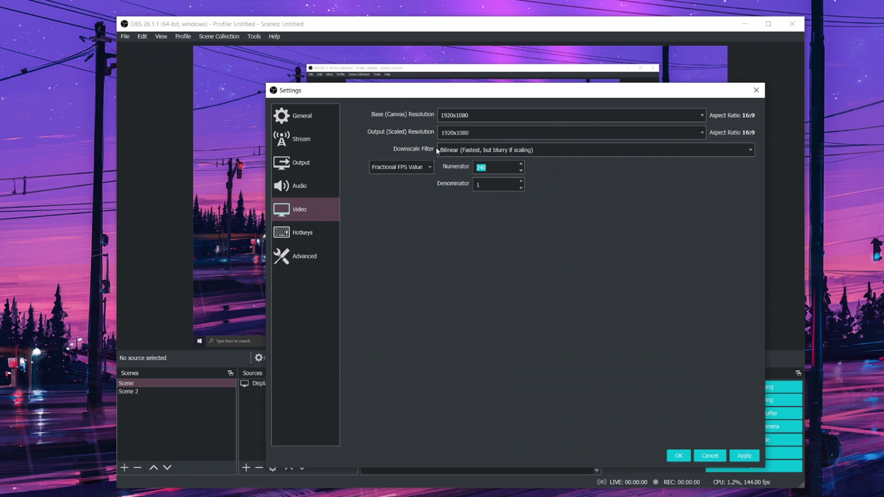
pyautogui.write('144')
pyautogui.moveTo(447, 91); pyautogui.dragTo(390, 42)
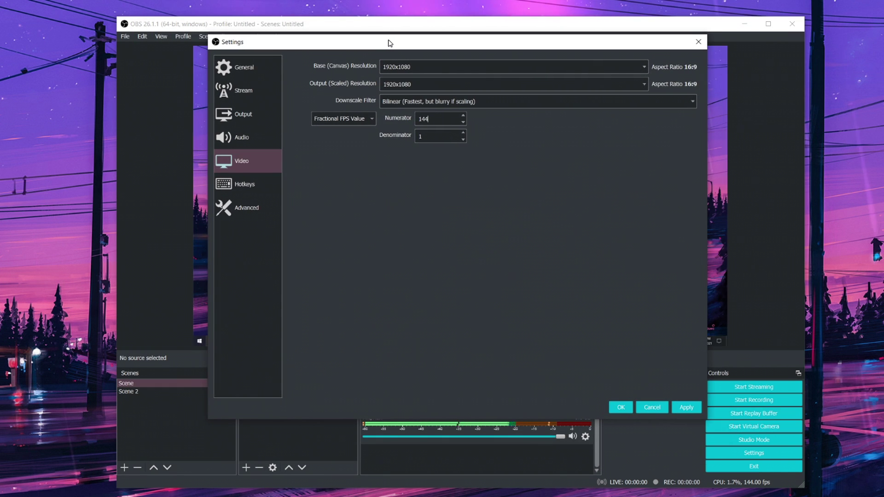
# Step: Apply the video changes, set Advanced process priority to Above Normal, and confirm with OK
pyautogui.click(686, 408)
pyautogui.click(234, 208)
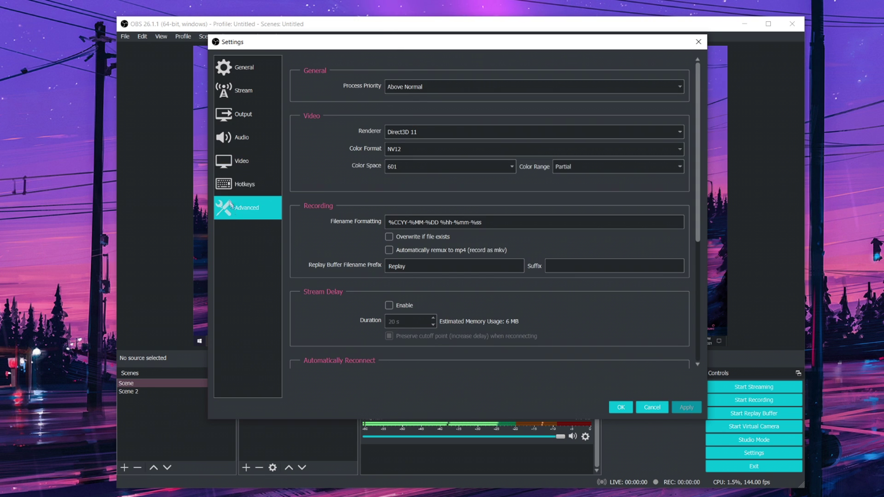
pyautogui.click(407, 85)
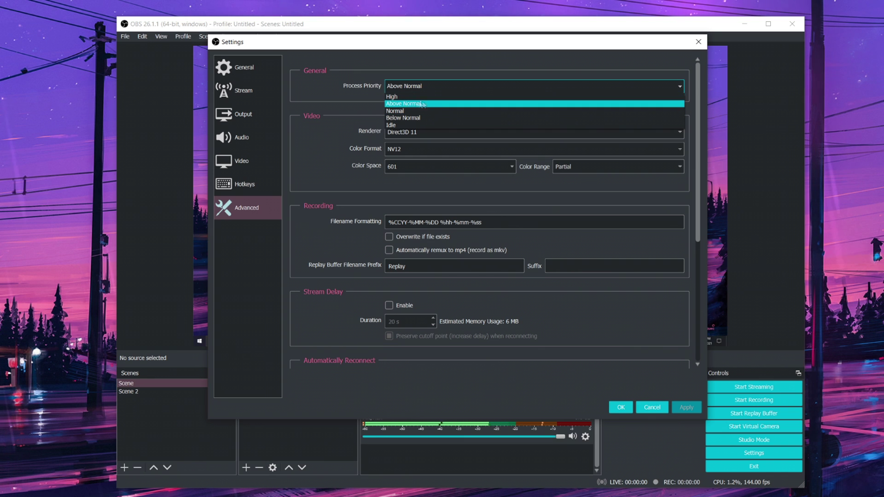
pyautogui.click(441, 105)
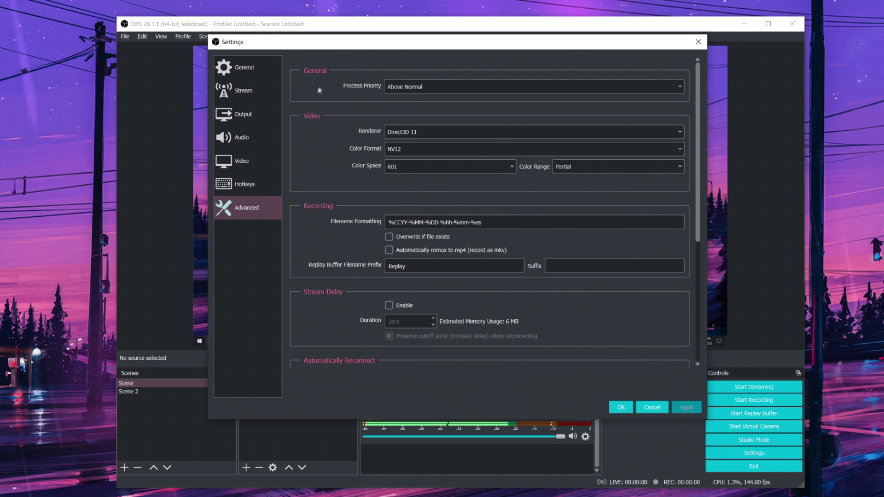
pyautogui.click(621, 408)
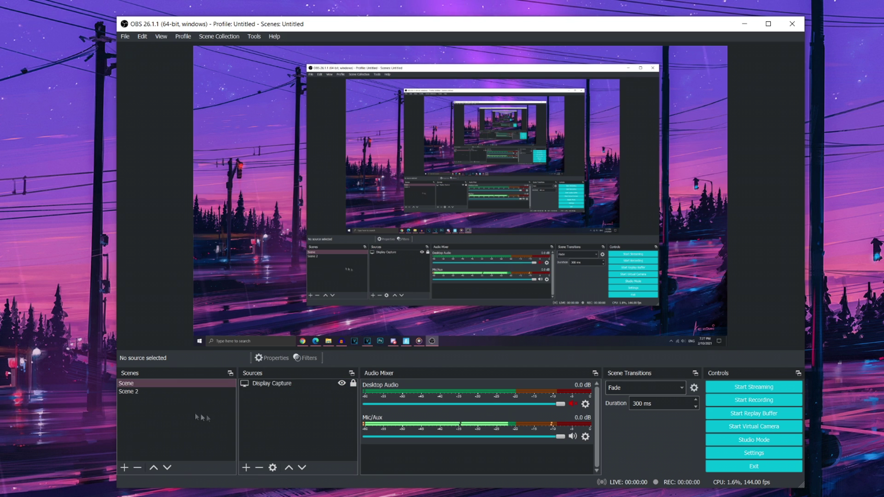
# Step: Select Scene 2 and set its Game Capture source to capture any fullscreen application
pyautogui.click(170, 392)
pyautogui.click(271, 383)
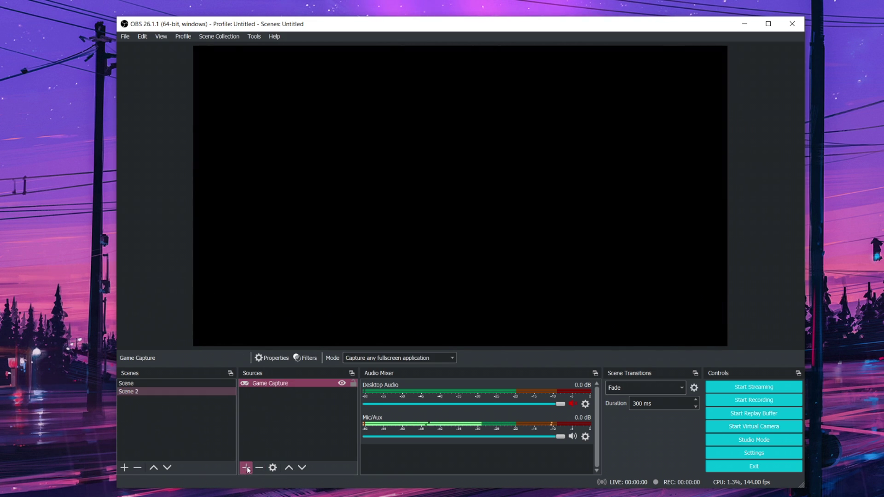
pyautogui.click(389, 358)
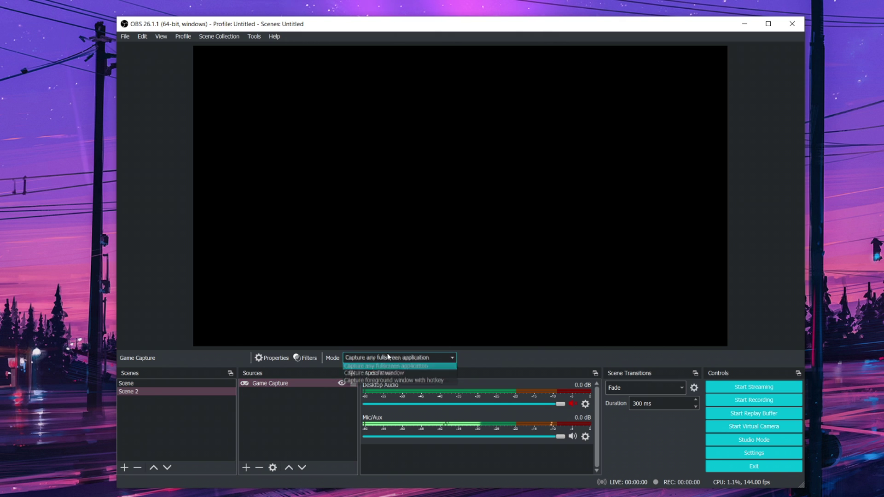
pyautogui.click(353, 367)
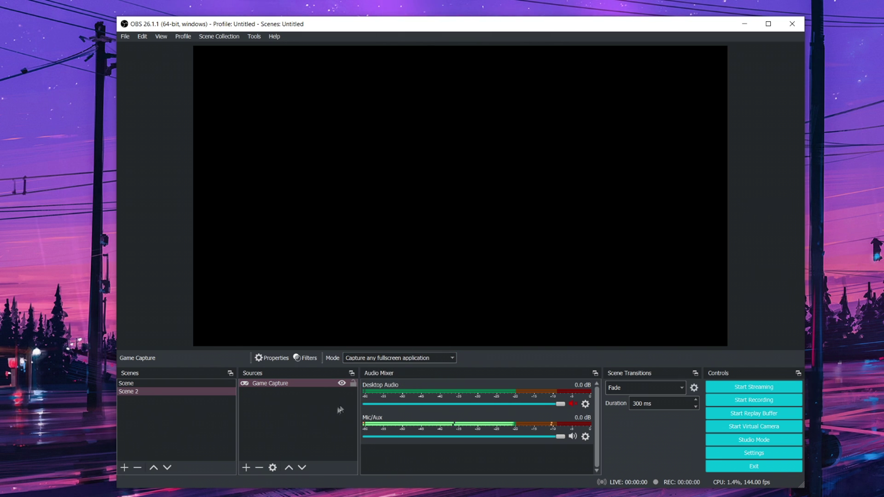
pyautogui.click(247, 468)
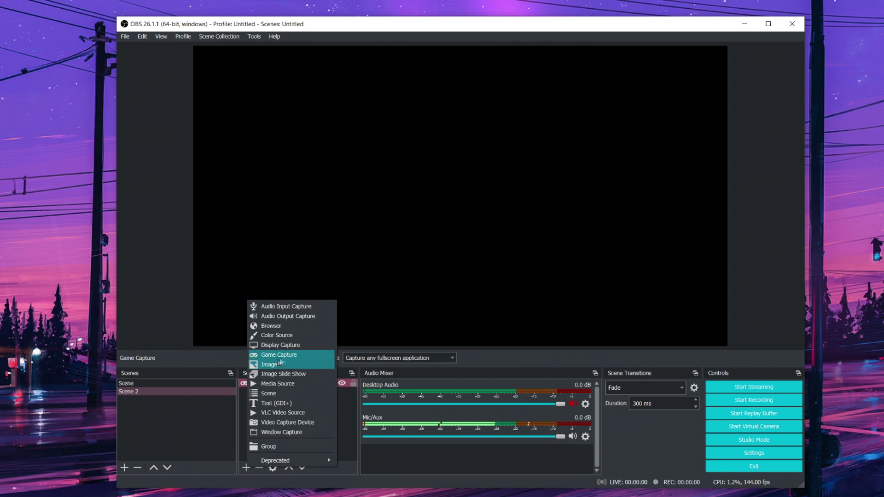
pyautogui.click(243, 373)
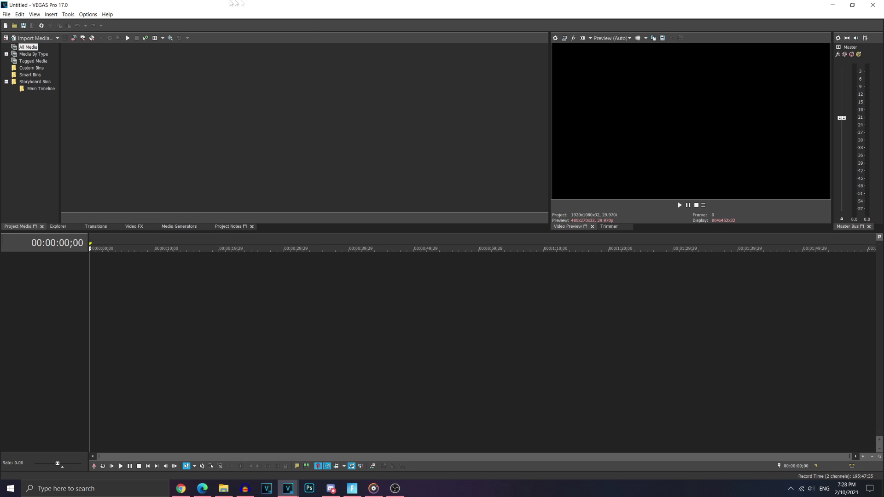
# Step: Start a new project from the 1080p resample template, progressive scan, Best rendering quality
pyautogui.click(7, 14)
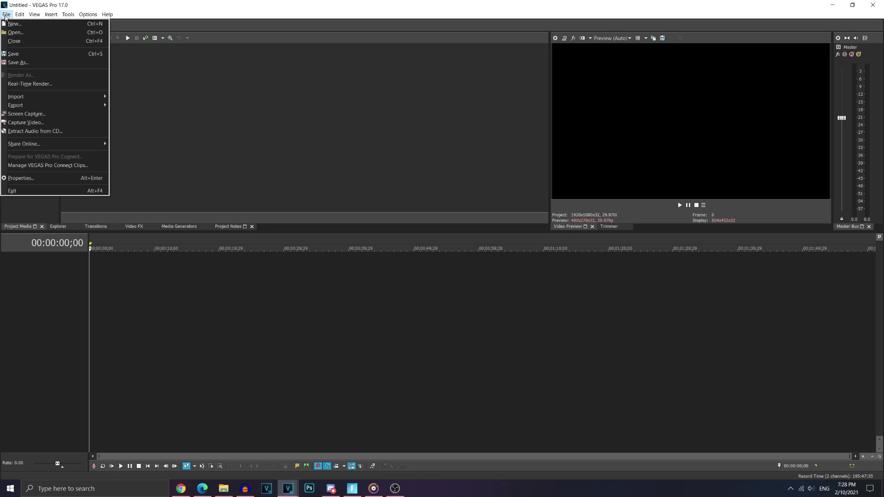
pyautogui.click(8, 25)
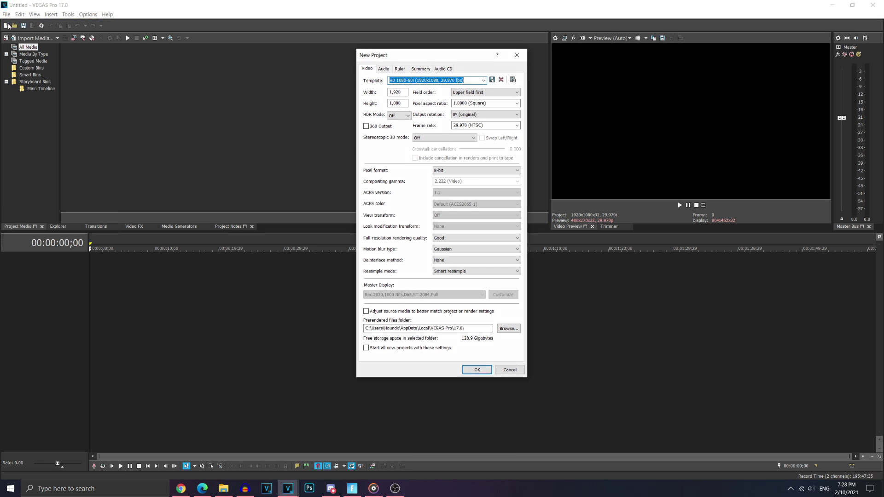
pyautogui.click(483, 81)
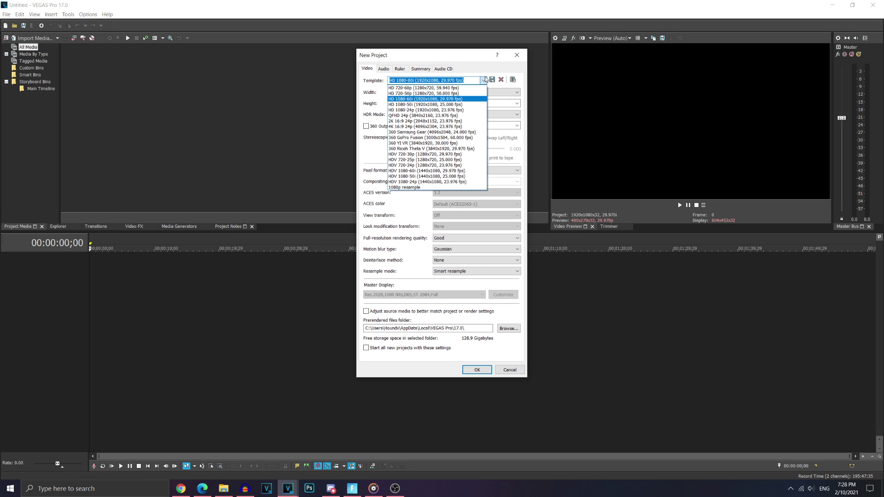
pyautogui.click(393, 154)
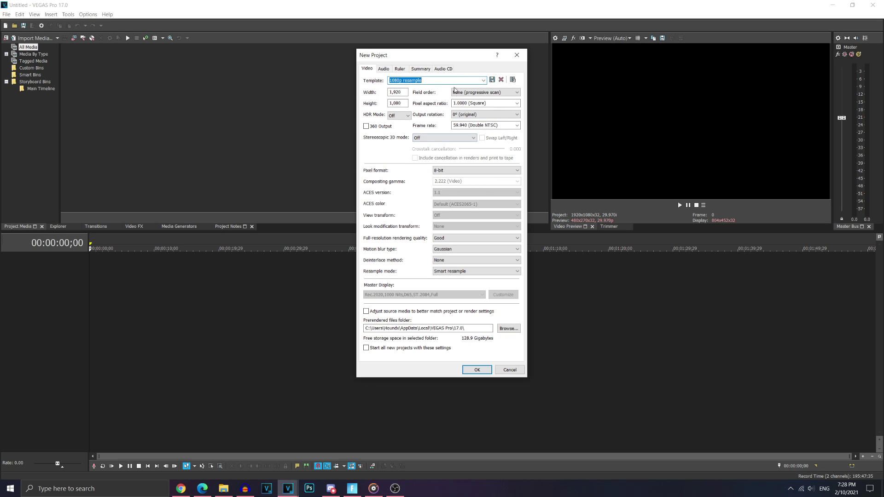
pyautogui.click(466, 93)
pyautogui.click(466, 95)
pyautogui.click(454, 239)
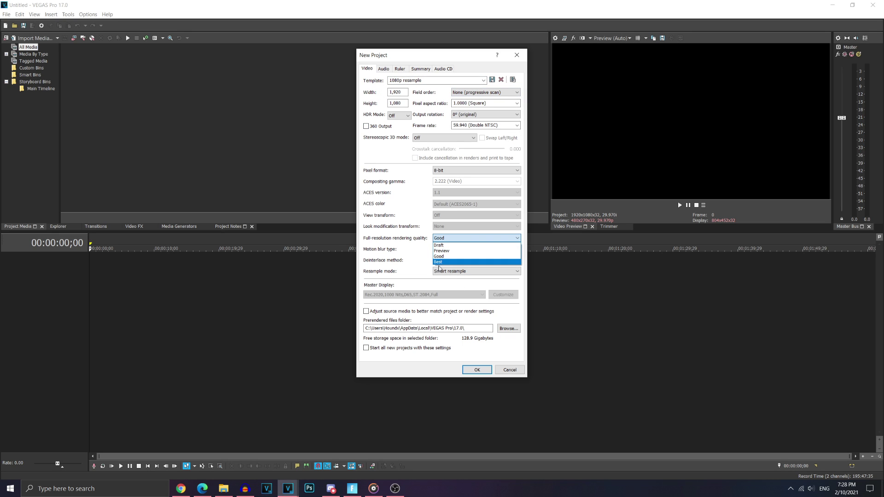
pyautogui.click(444, 262)
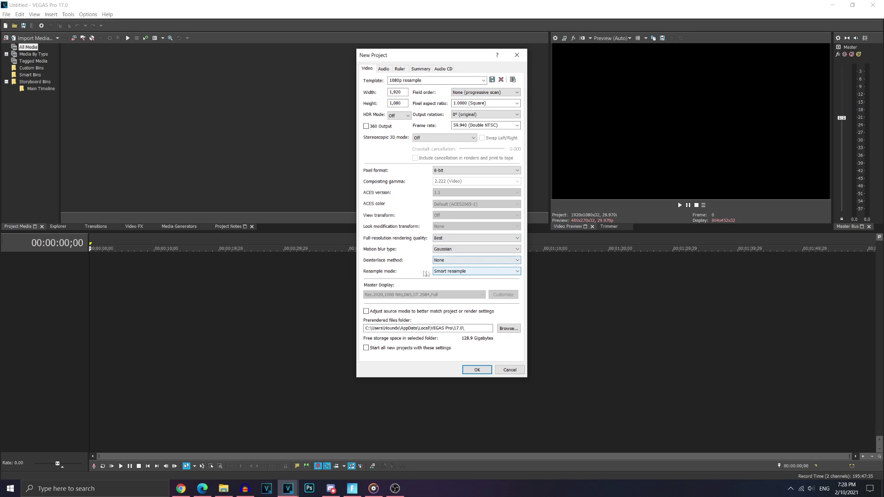
# Step: Keep Smart resample, overwrite the saved 1080p resample template, and apply the 59.940 fps settings
pyautogui.click(445, 272)
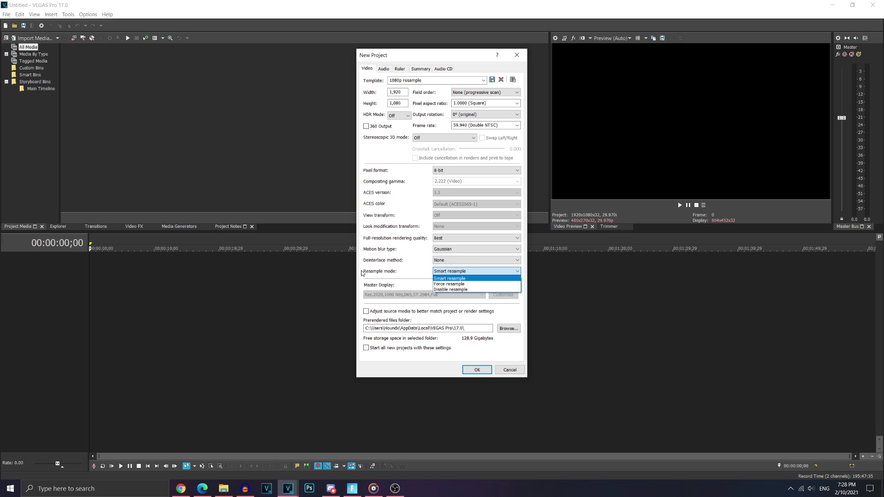
pyautogui.click(441, 271)
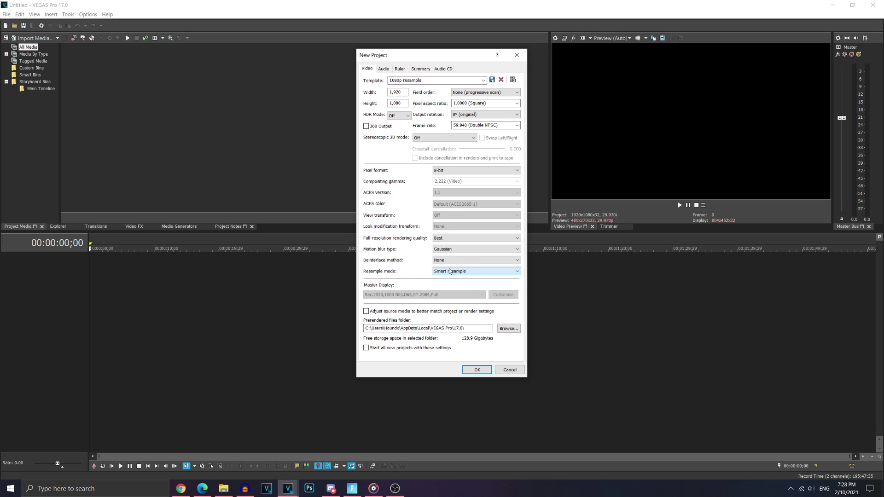
pyautogui.click(451, 273)
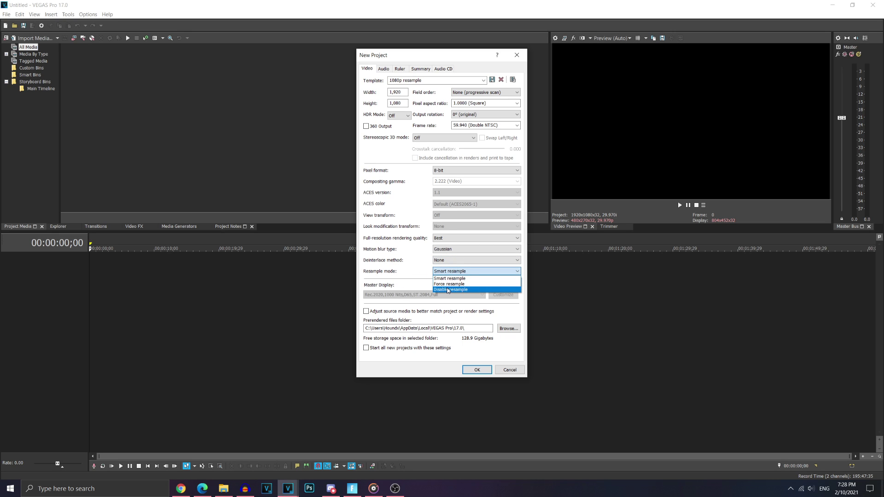
pyautogui.click(457, 295)
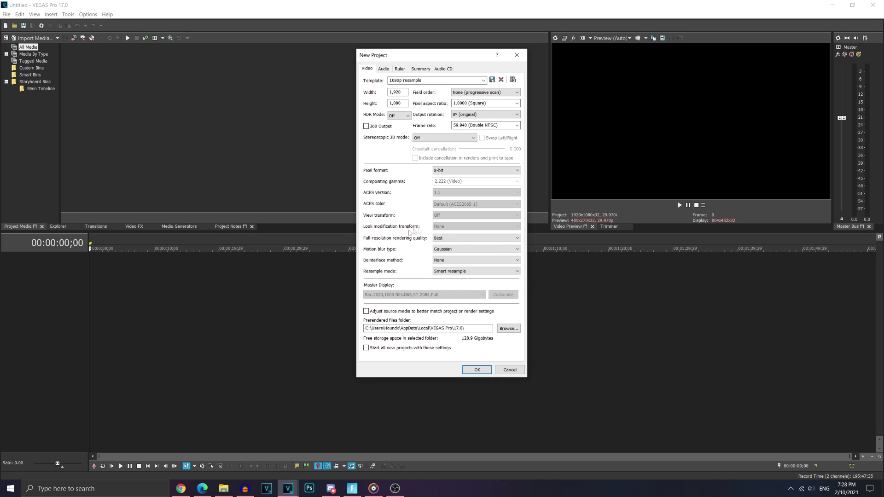
pyautogui.click(492, 80)
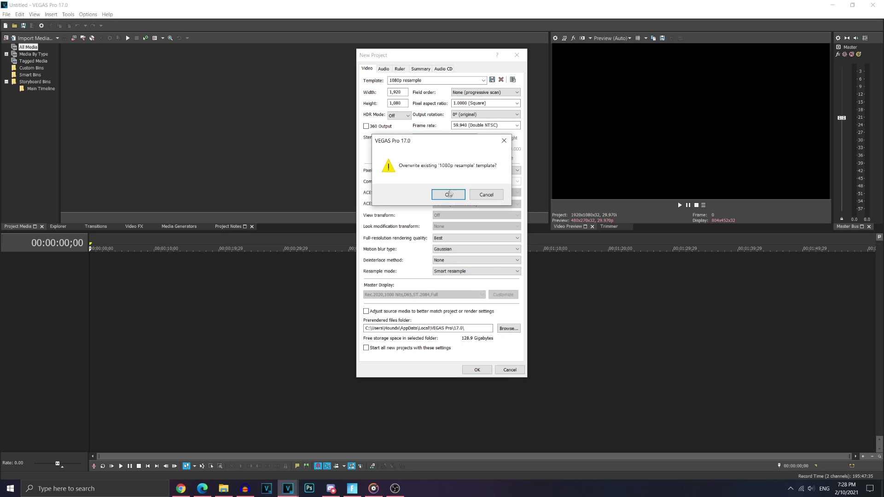
pyautogui.click(449, 194)
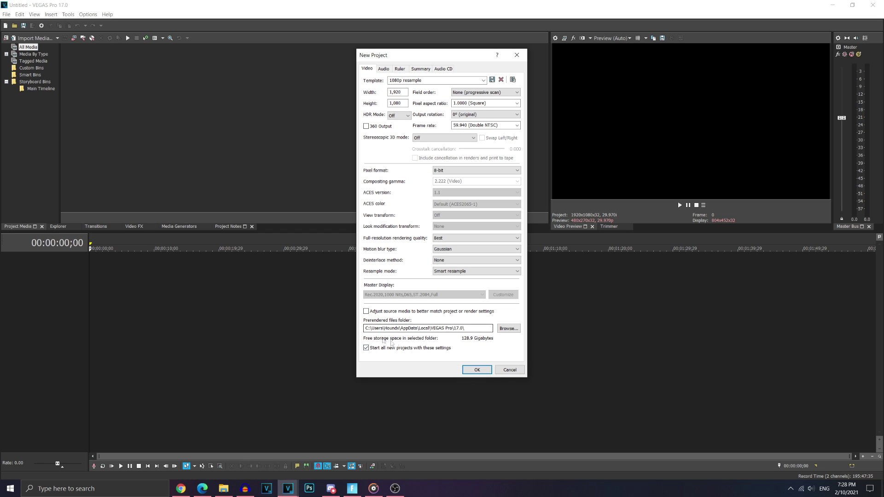
pyautogui.click(477, 370)
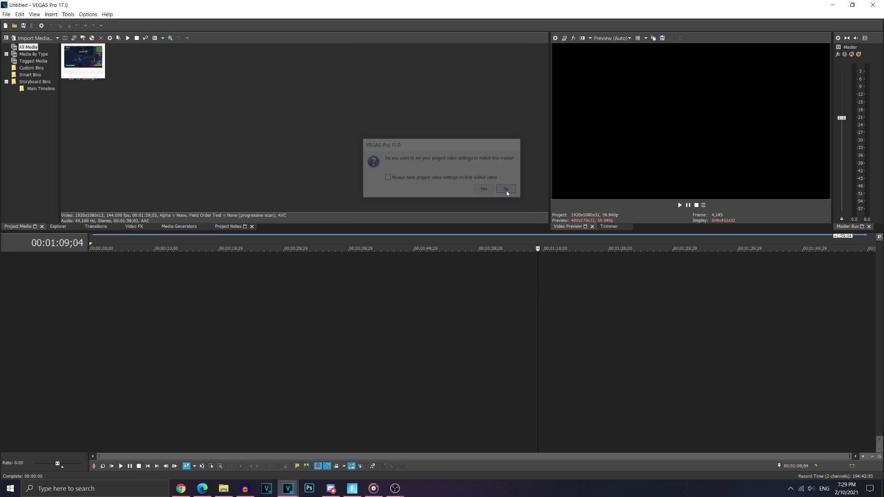
# Step: Keep project settings when adding the gameplay clip, then select it on the timeline
pyautogui.click(506, 189)
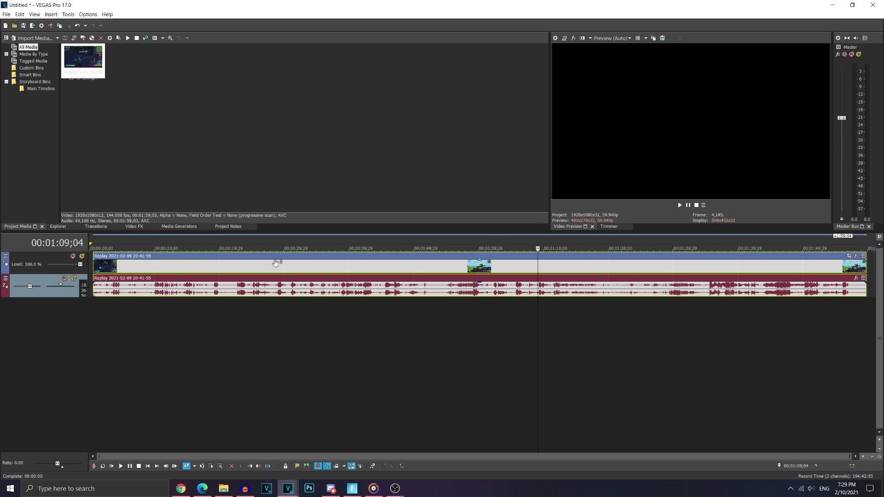
pyautogui.click(351, 312)
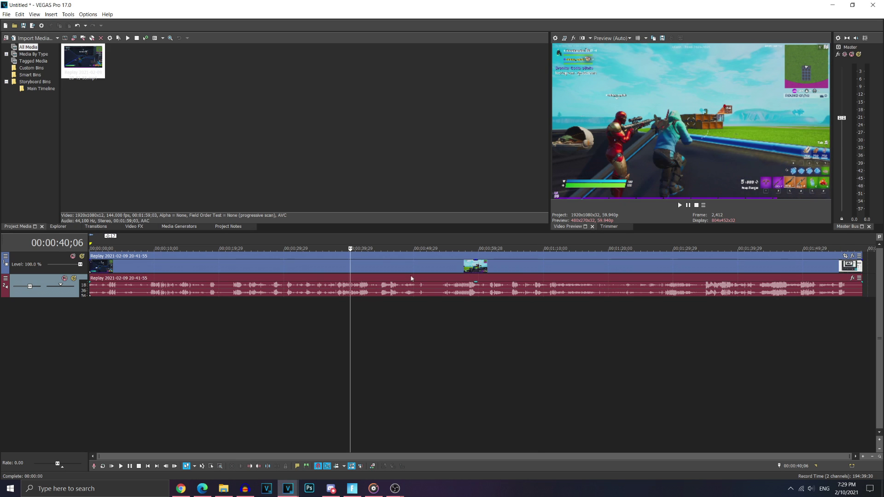
pyautogui.click(371, 274)
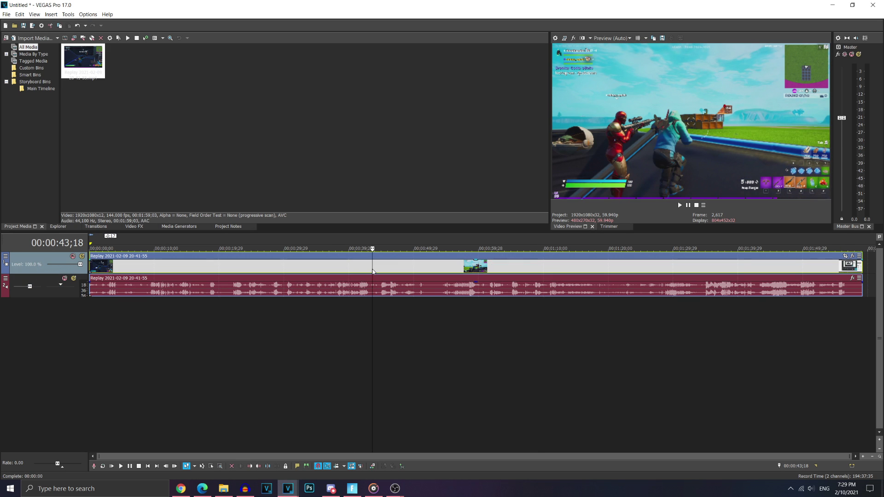
pyautogui.scroll(2, 347, 260)
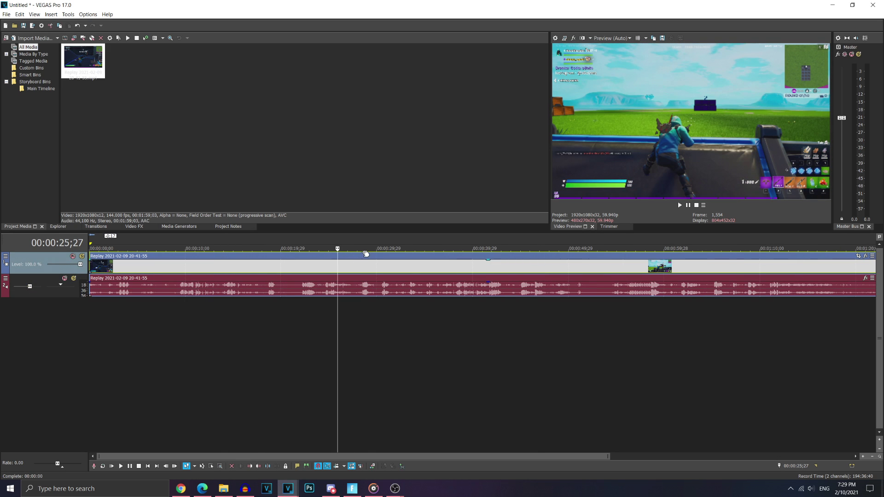
pyautogui.click(437, 275)
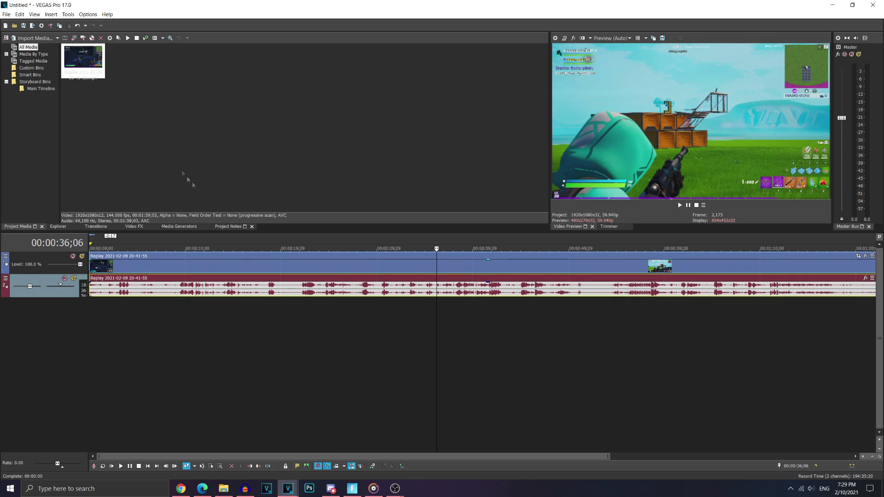
pyautogui.click(245, 265)
# Step: Change the gameplay clip's resample switch and select its whole time range
pyautogui.rightClick(245, 265)
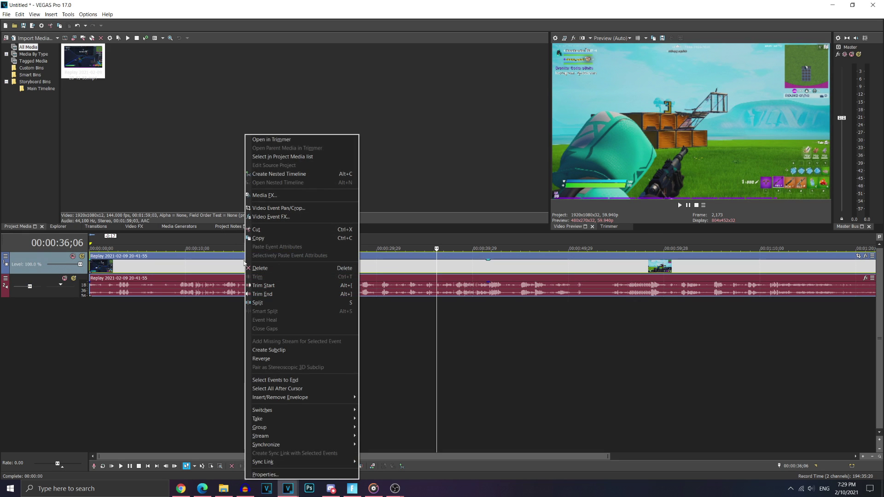
pyautogui.moveTo(277, 410)
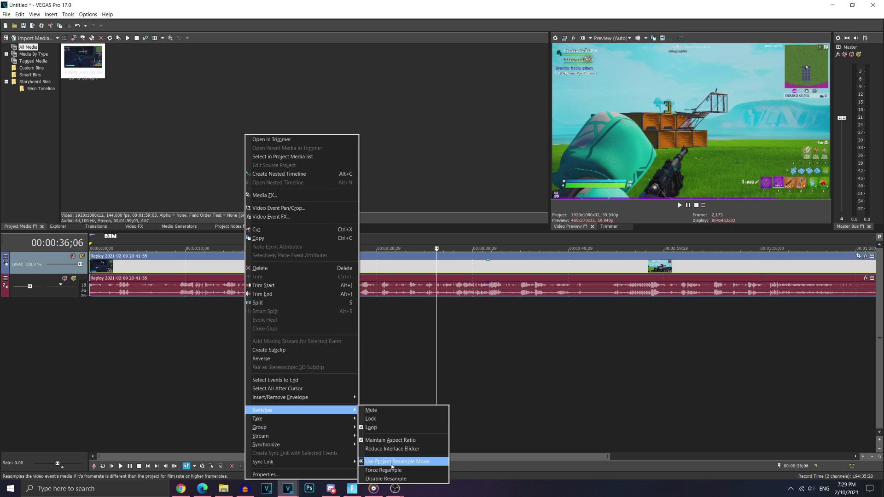
pyautogui.click(392, 469)
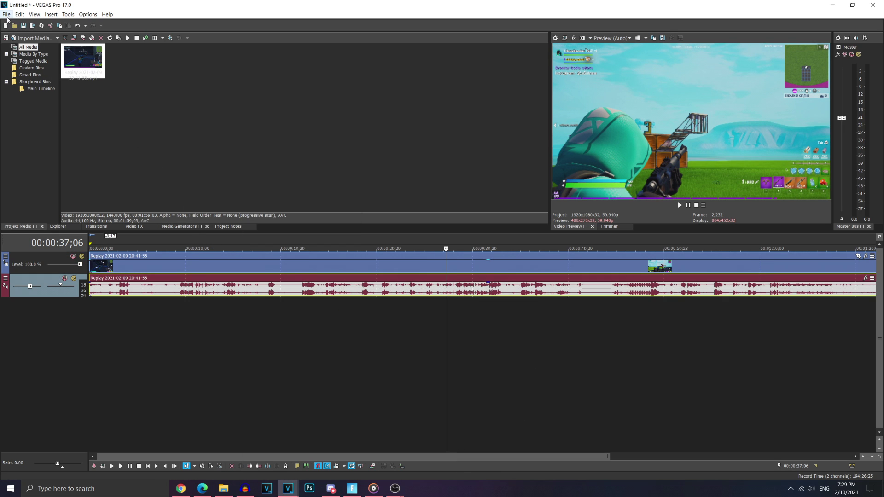
pyautogui.scroll(-3, 314, 277)
pyautogui.moveTo(122, 239); pyautogui.dragTo(313, 239)
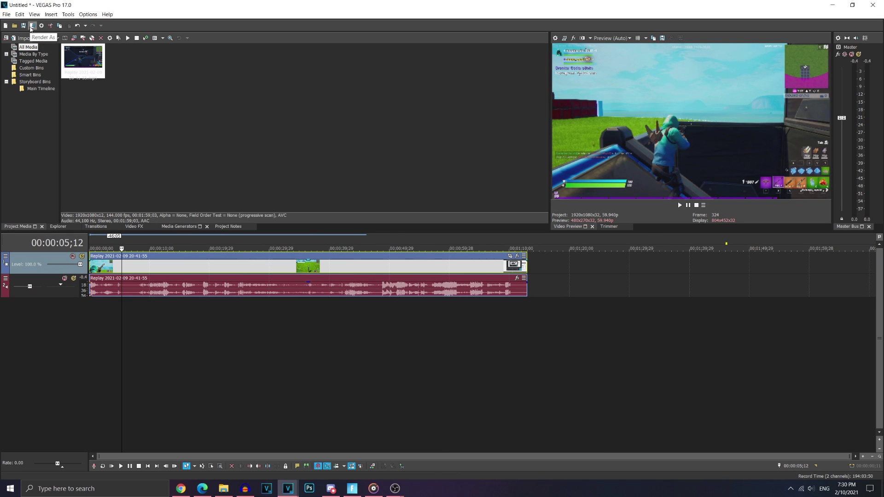
# Step: Render As MAGIX HEVC/AAC MP4 using the Internet HD 1080p 59.94 fps (NVIDIA NVENC) template
pyautogui.click(32, 26)
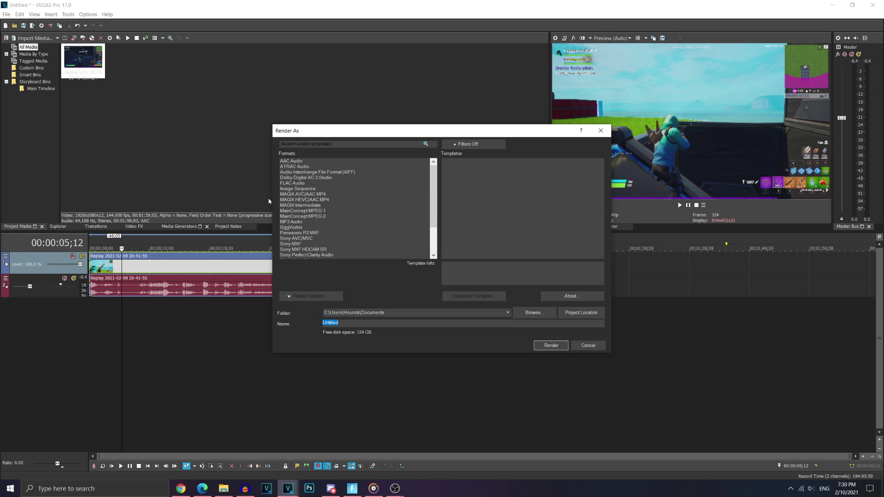
pyautogui.click(284, 200)
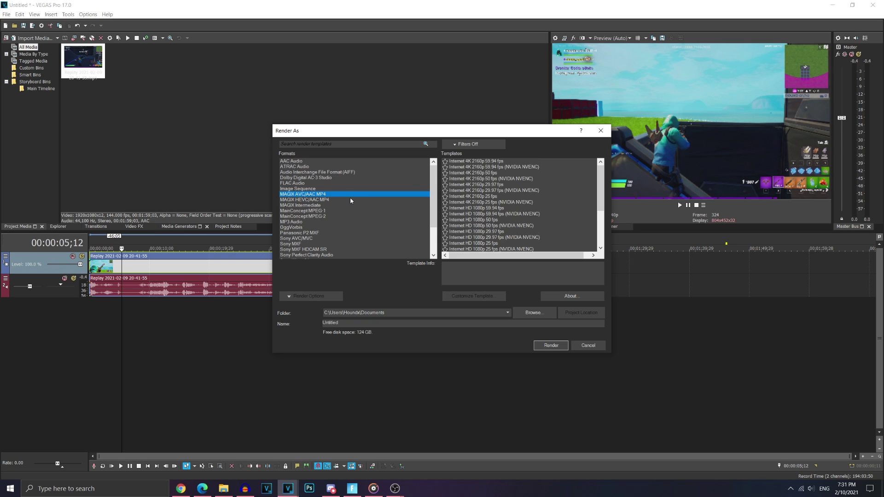
pyautogui.scroll(-2, 545, 182)
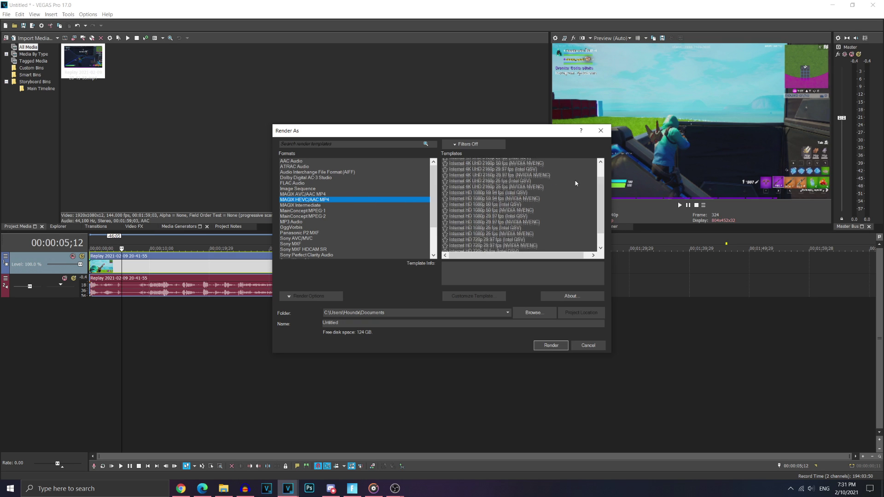
pyautogui.scroll(3, 605, 195)
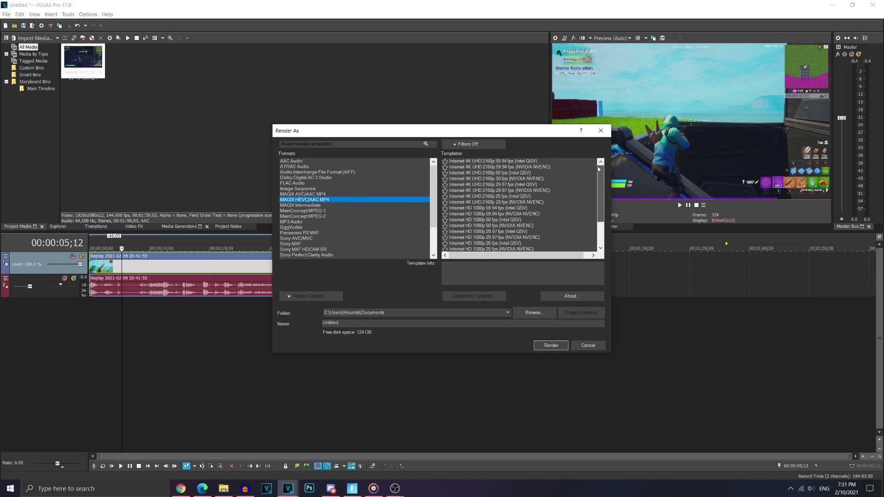
pyautogui.scroll(-1, 530, 194)
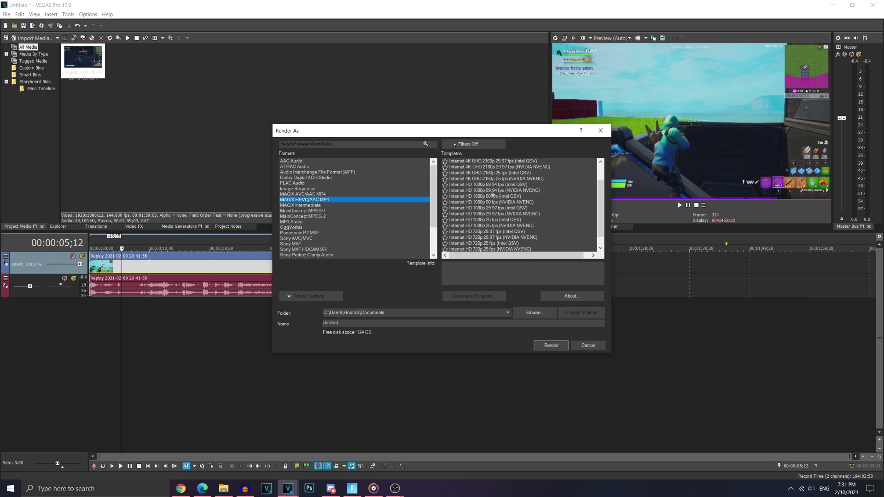
pyautogui.click(481, 190)
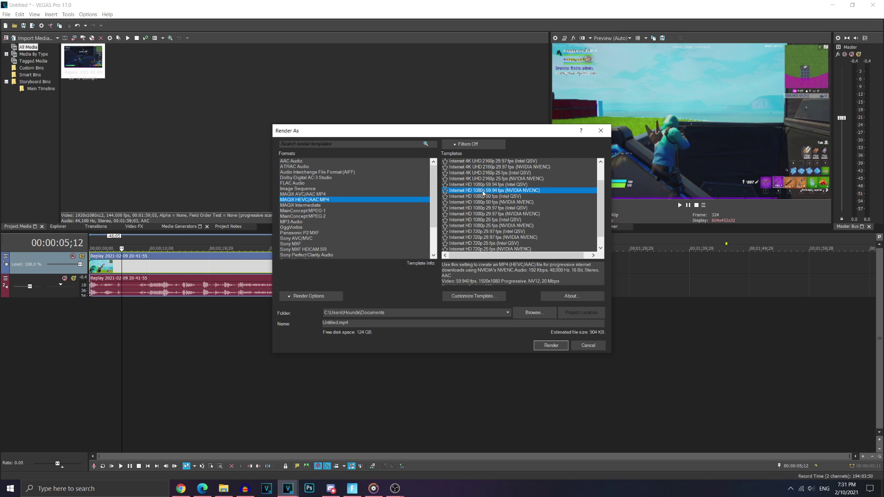
pyautogui.scroll(1, 520, 236)
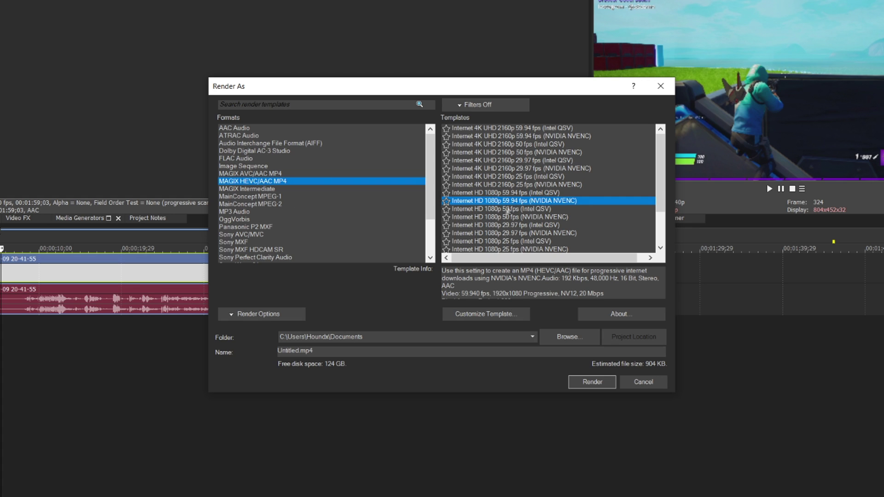
pyautogui.click(490, 313)
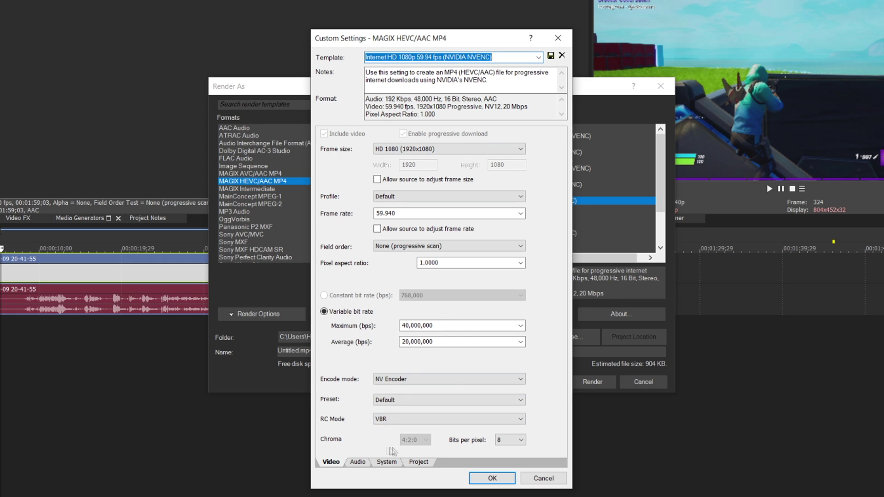
# Step: Set the template's video rendering quality to Best on the Project tab
pyautogui.click(417, 462)
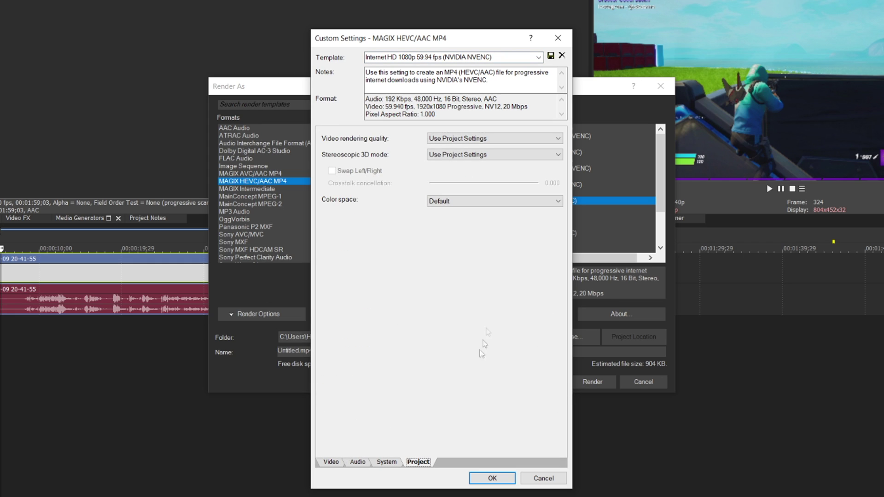
pyautogui.click(462, 140)
pyautogui.click(460, 179)
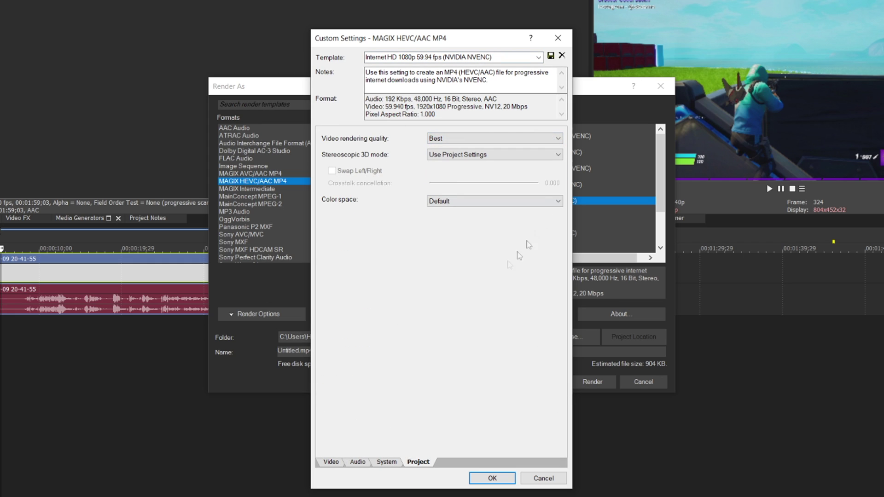
# Step: Save the customized template under the name 1080P and confirm it
pyautogui.click(500, 55)
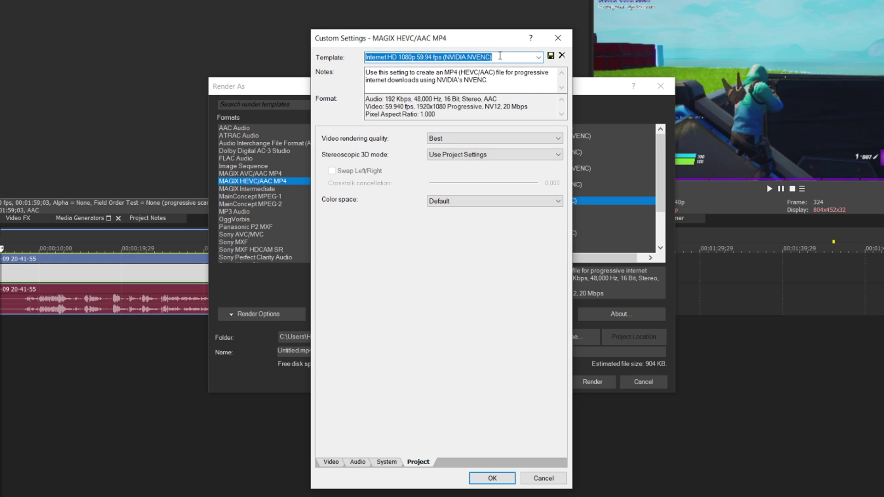
pyautogui.click(332, 462)
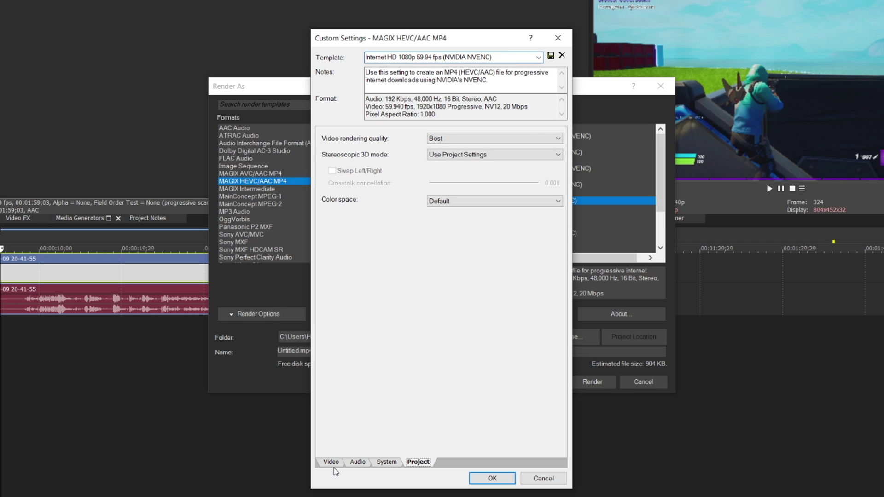
pyautogui.click(489, 56)
pyautogui.write('1080P')
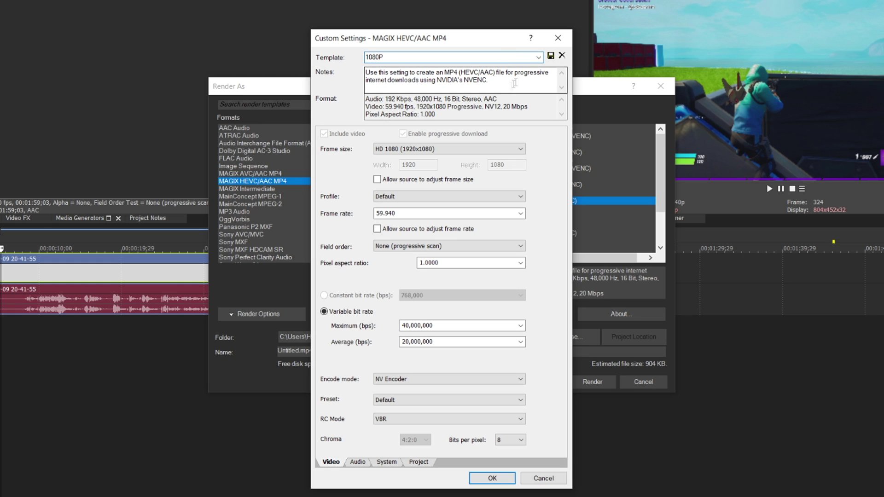
pyautogui.click(550, 55)
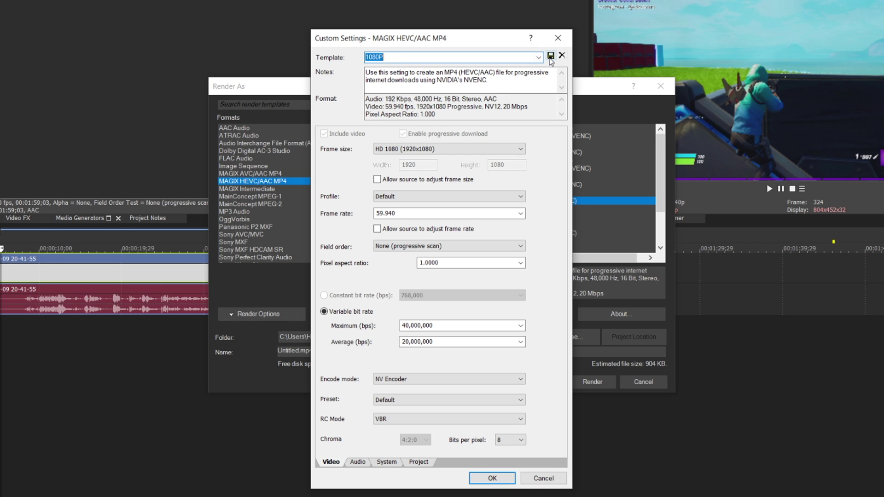
pyautogui.click(494, 477)
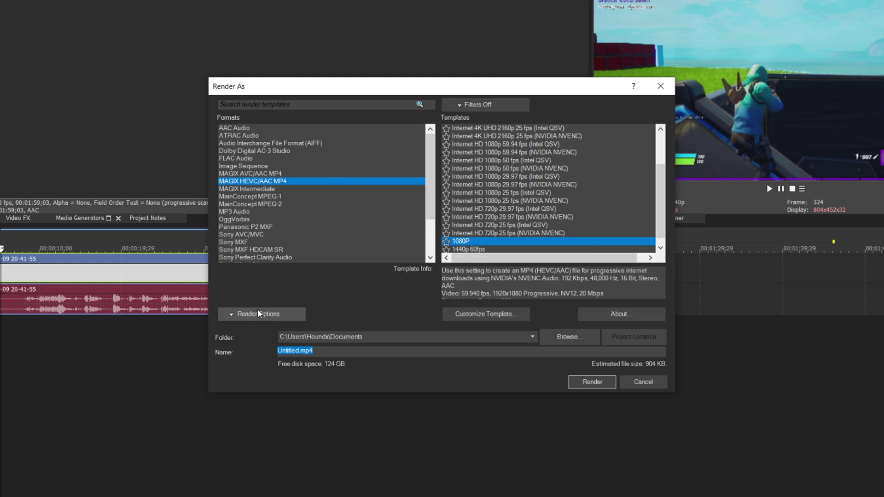
# Step: Turn off 'Render loop region only' so the whole timeline renders, about 175 MB
pyautogui.click(241, 315)
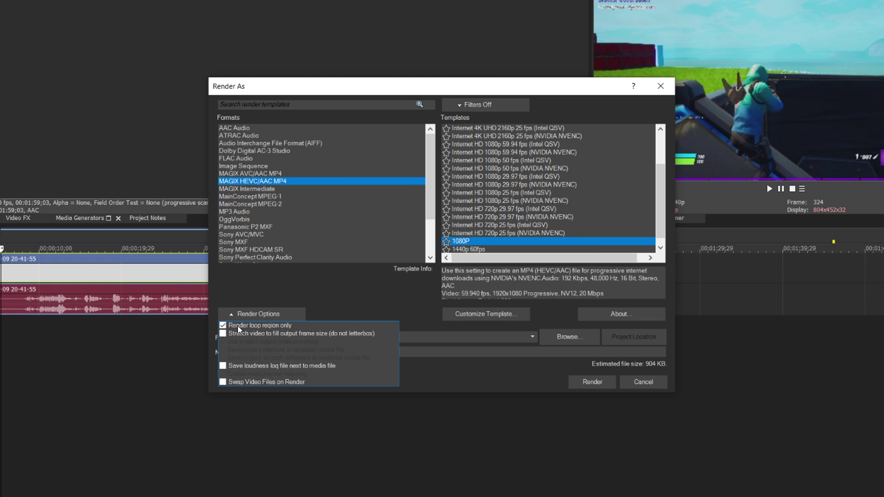
pyautogui.click(238, 327)
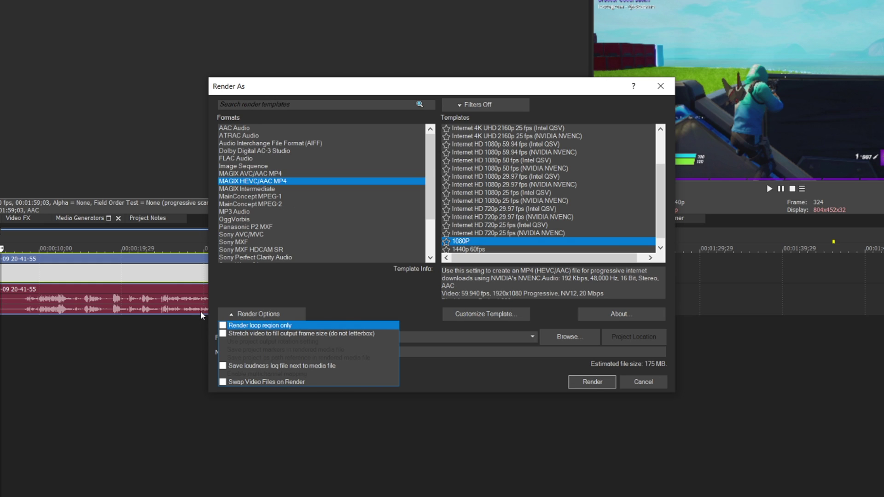
pyautogui.click(247, 315)
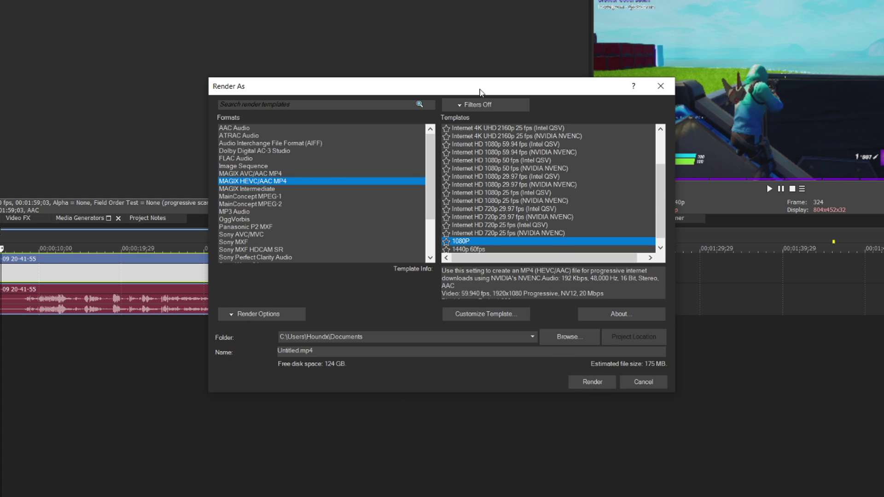
pyautogui.moveTo(481, 89); pyautogui.dragTo(583, 120)
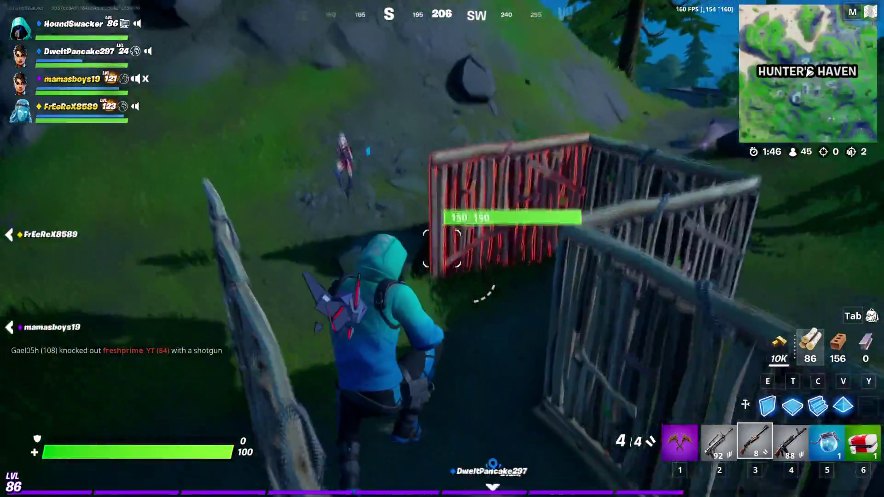
# Step: Play the rendered Fortnite gameplay video full screen to review its smoothness
pyautogui.click(443, 249)
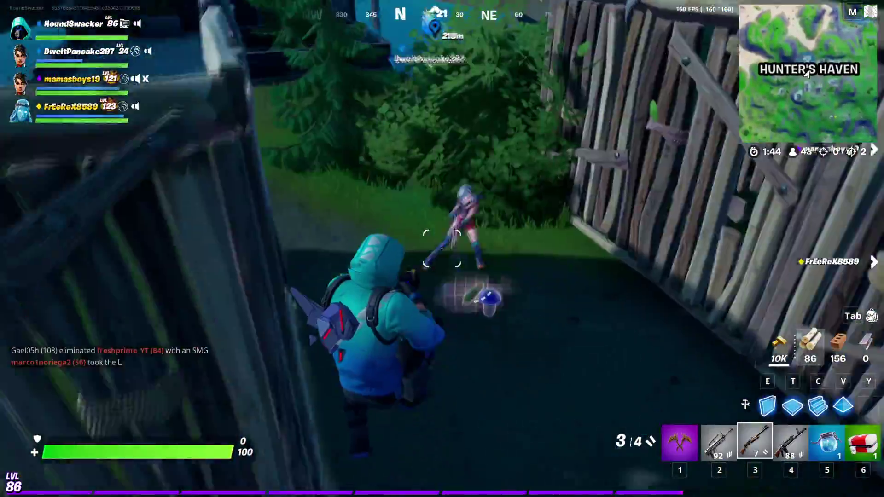